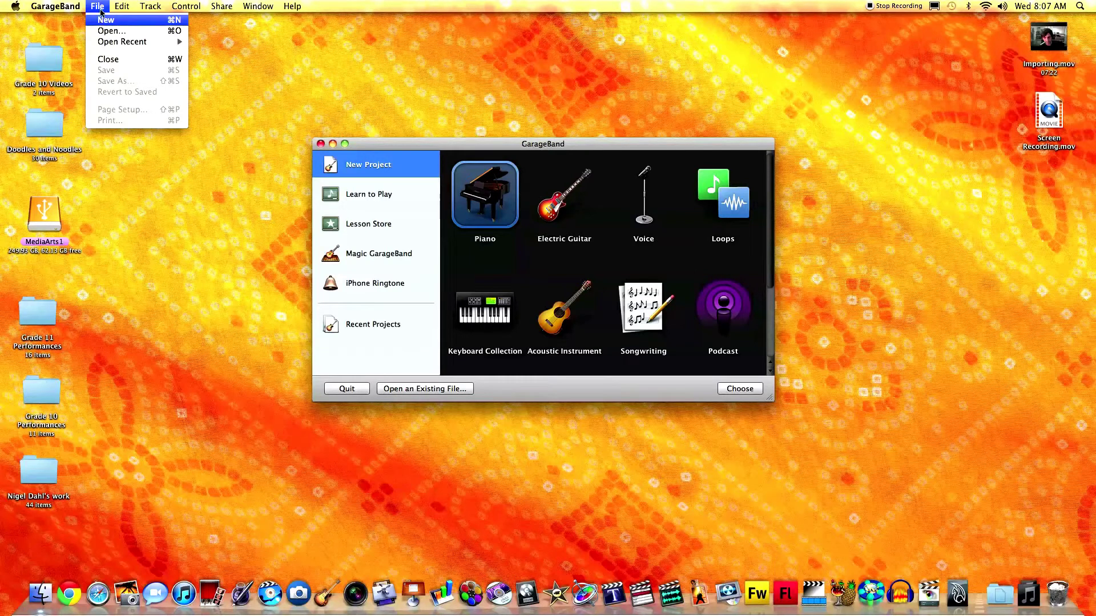
Step: Create a Piano project on the Desktop, named with the teacher's name followed by "Great Song", and enlarge its window
click(495, 150)
drag(495, 148, 490, 158)
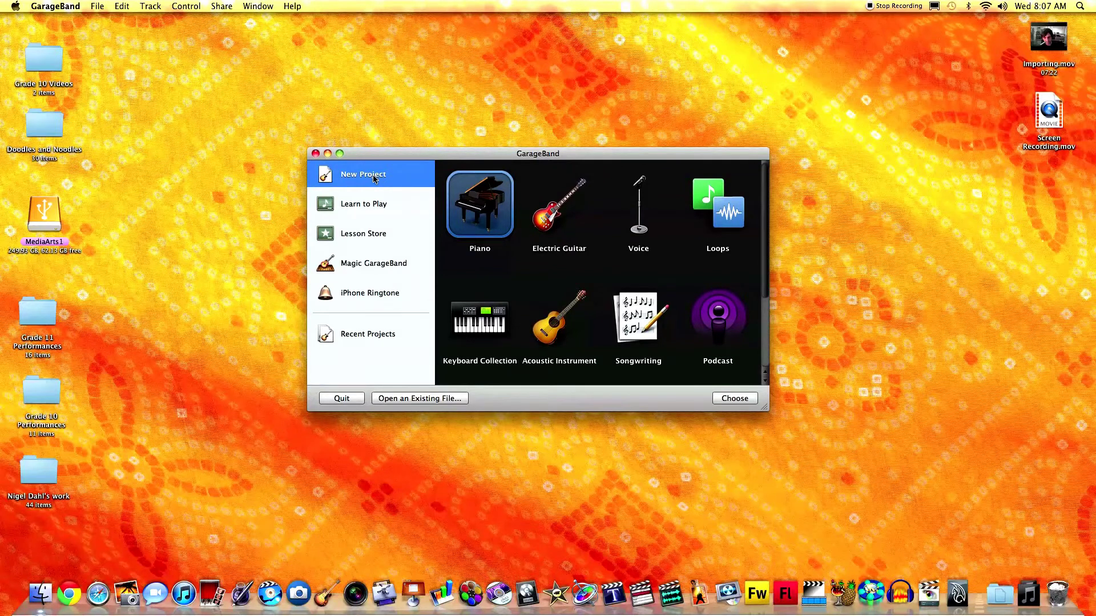
double_click(482, 206)
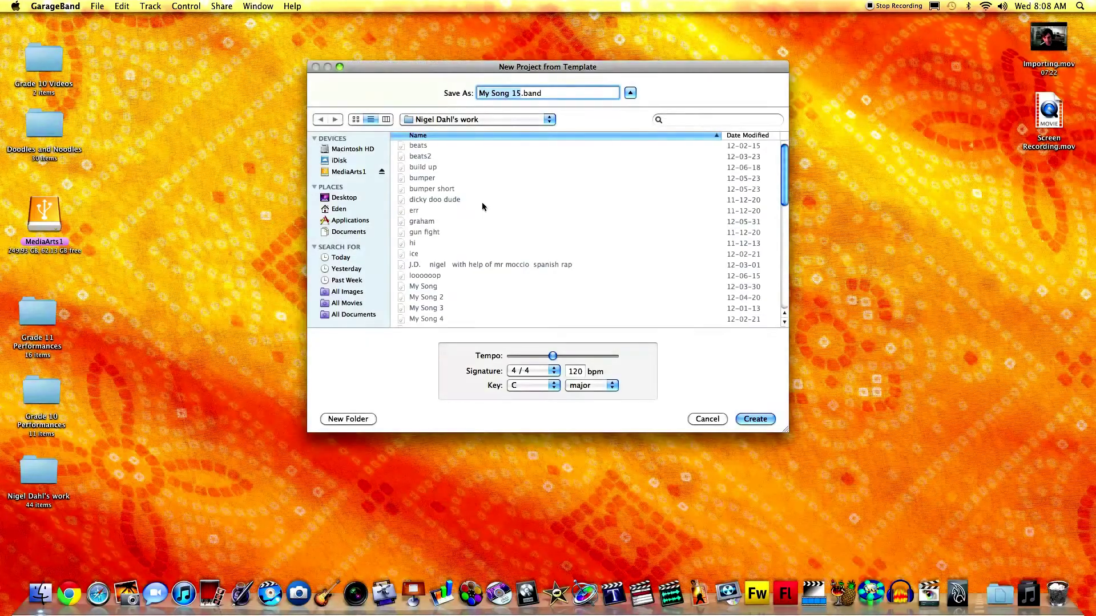
drag(493, 72, 491, 84)
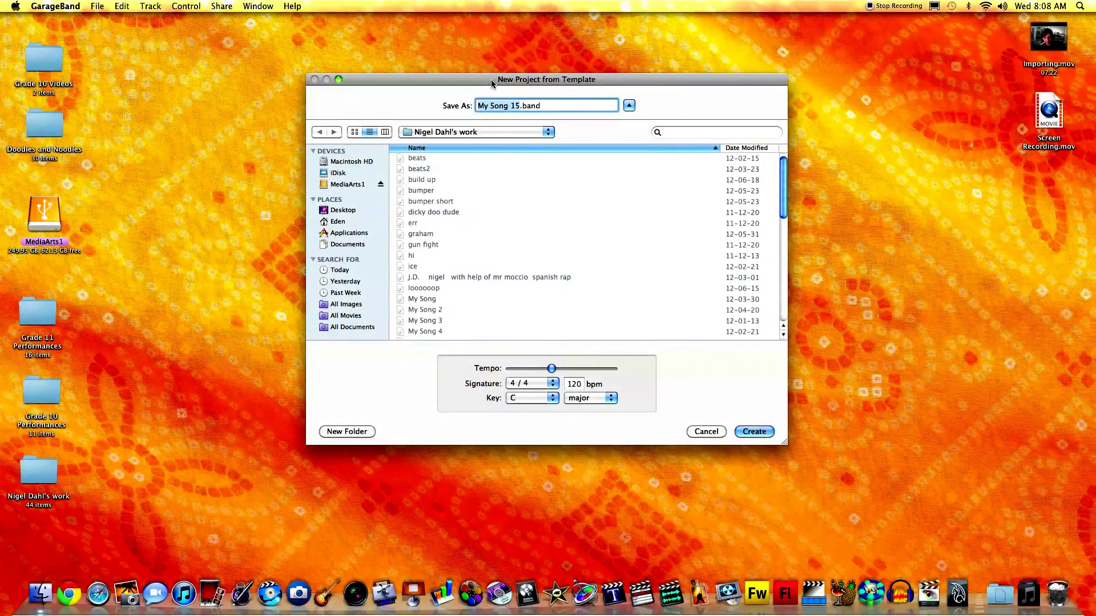
click(353, 211)
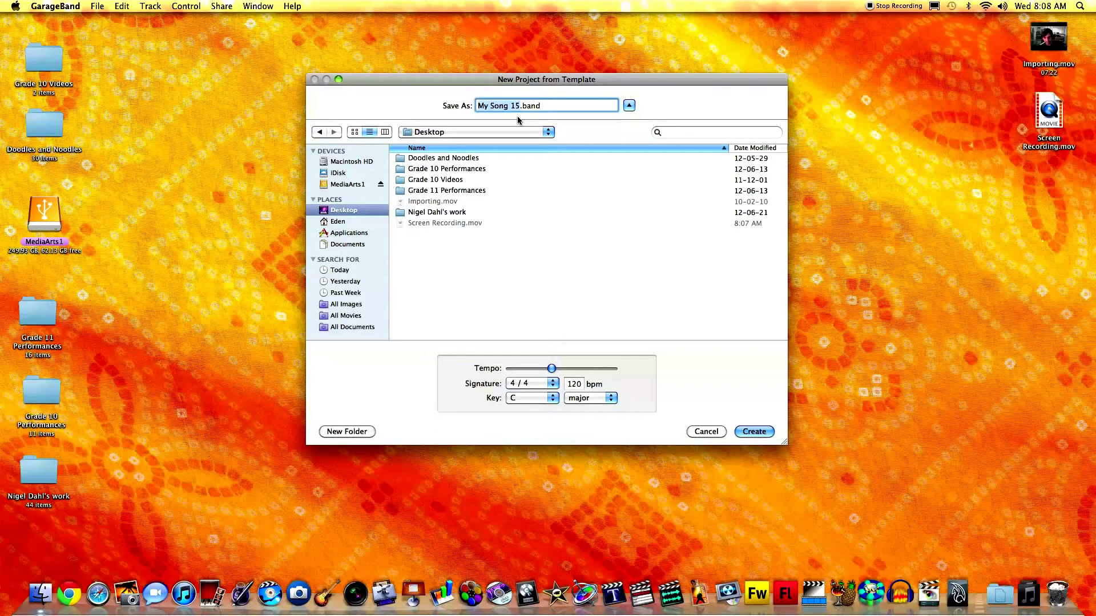
text(Mr Moccio's Great Song)
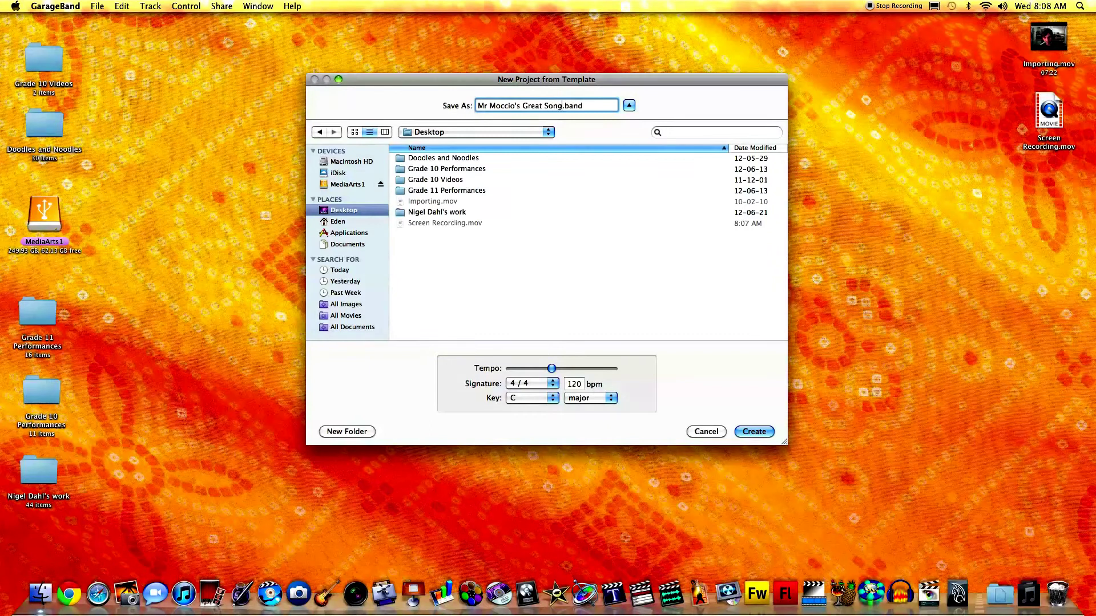
key(Return)
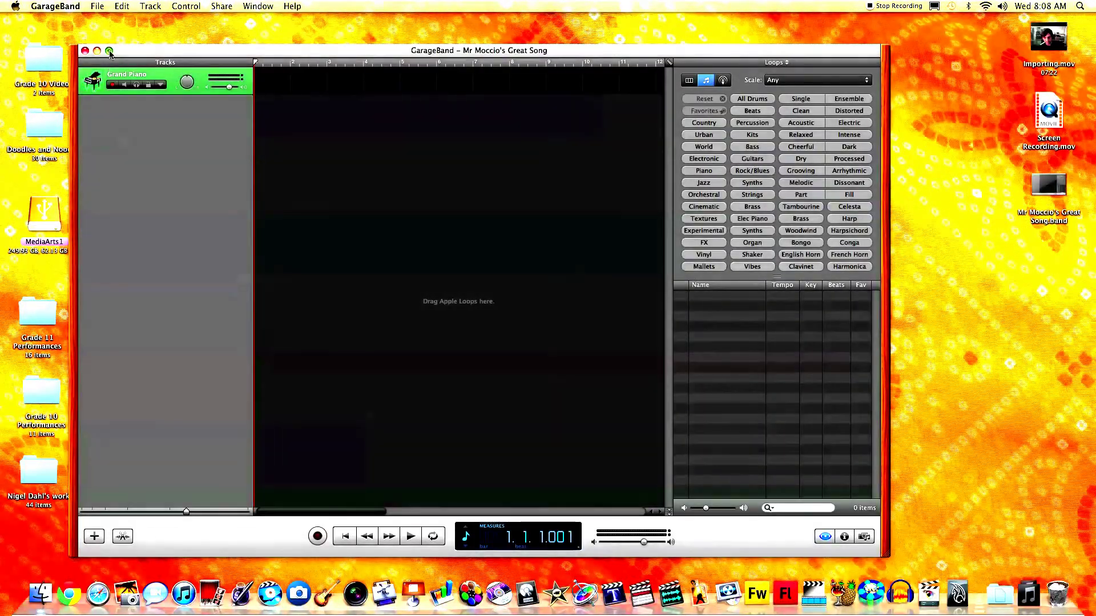
click(109, 51)
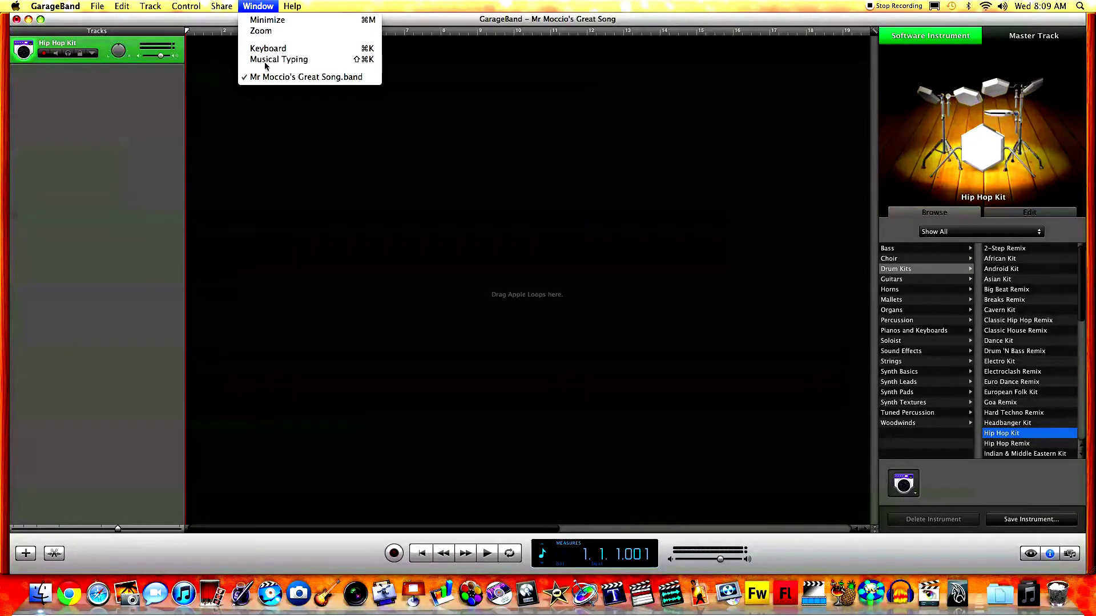
Step: Open Musical Typing for the Hip Hop Kit track and try out several drum sounds
click(265, 61)
drag(349, 378, 351, 222)
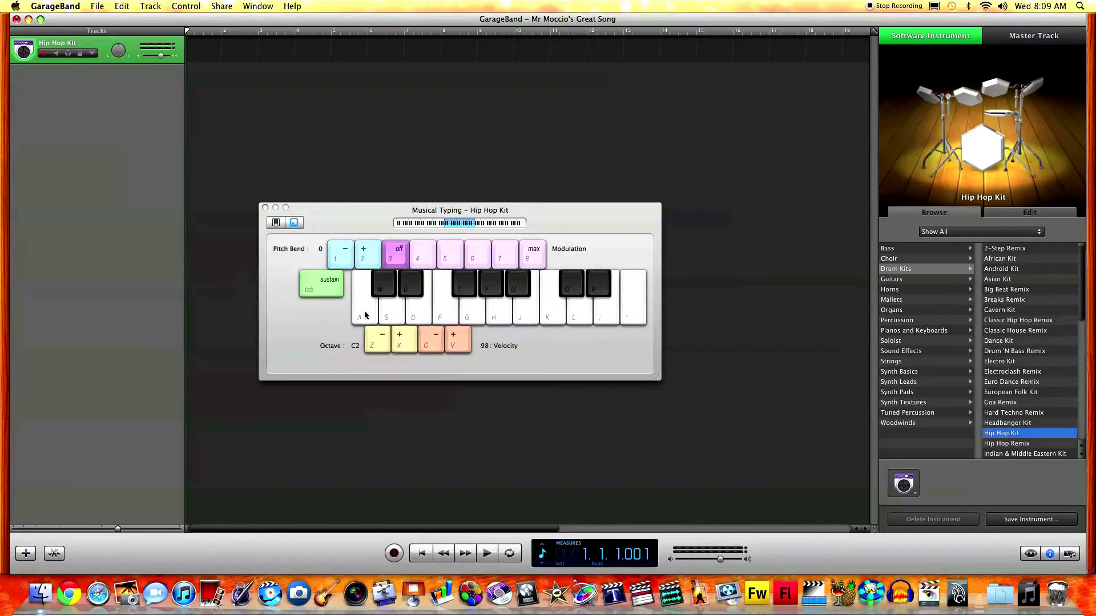
click(560, 320)
click(560, 321)
key(a)
key(j)
key(f)
key(a)
key(s)
Step: Lower the Musical Typing octave to C1 and practise a kick, snare and hi-hat beat on the Hip Hop Kit
click(380, 345)
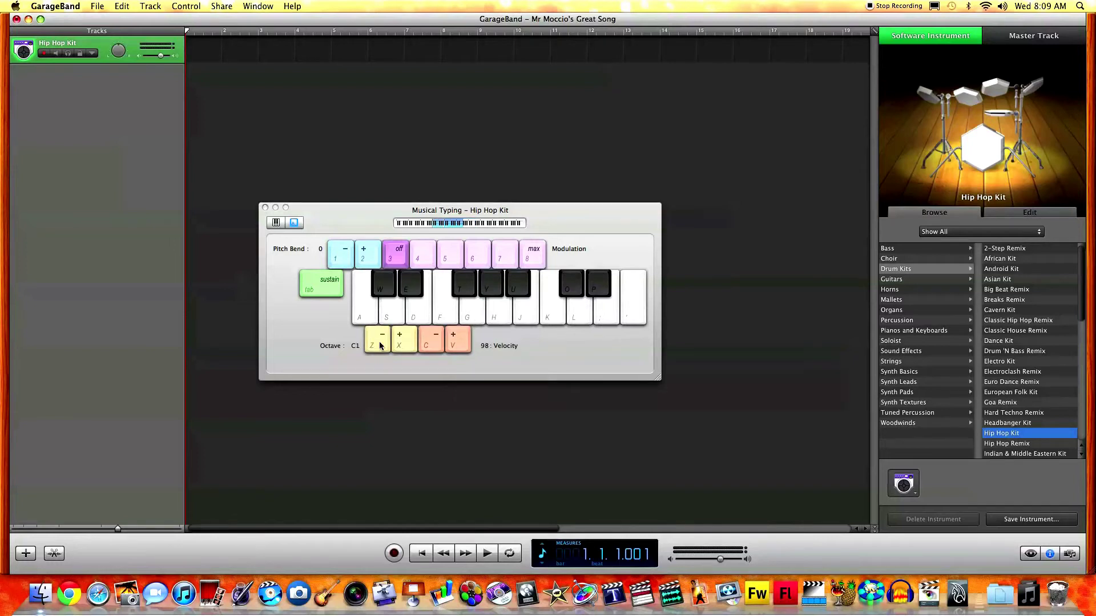
click(368, 311)
click(368, 311)
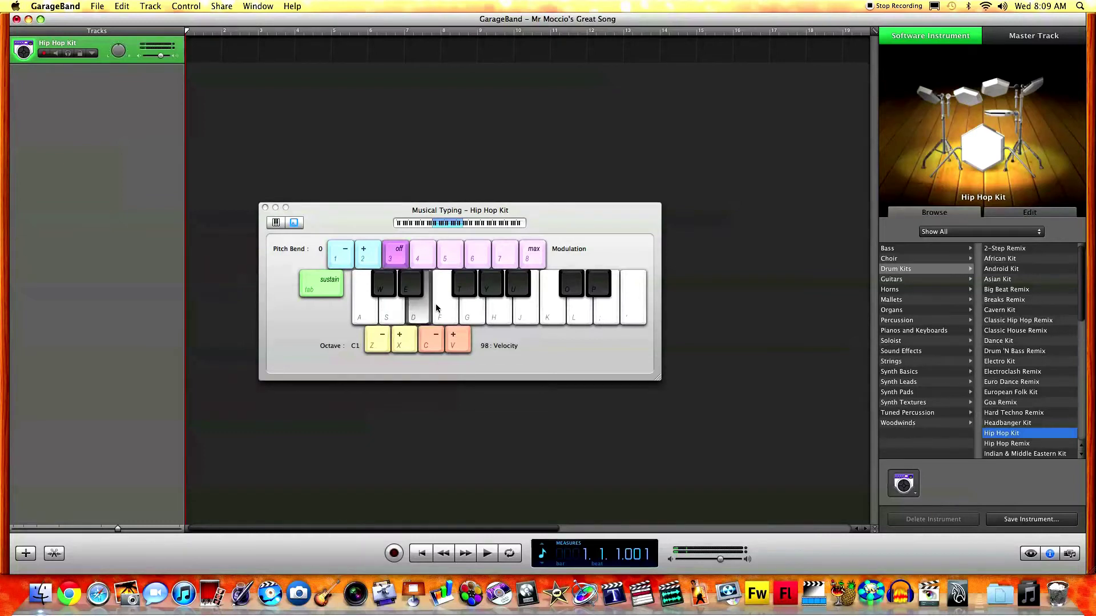
key(s)
key(a)
key(a)
key(a)
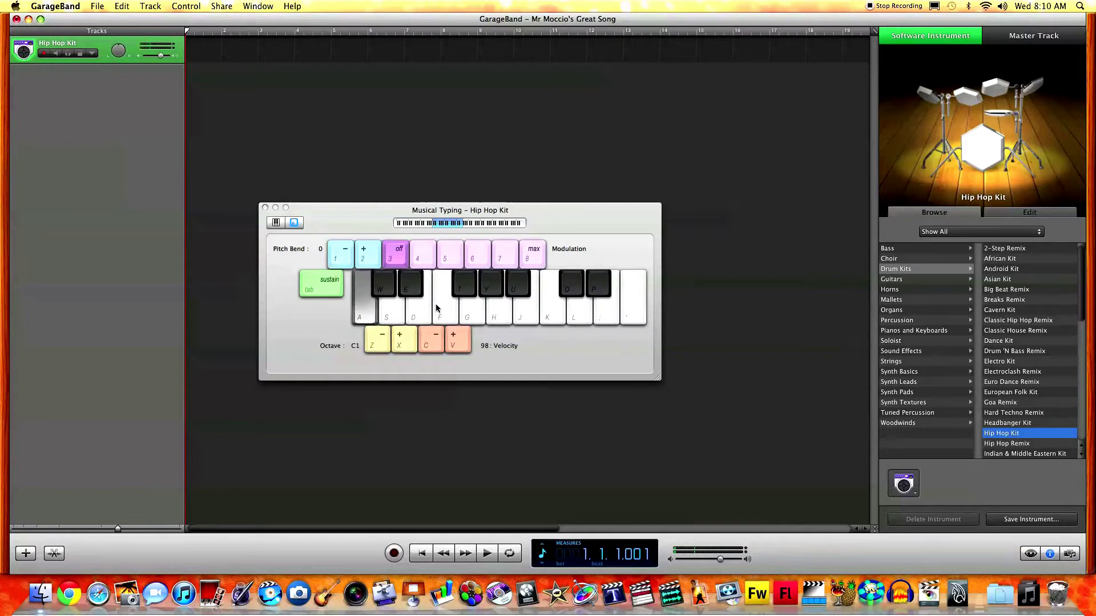
key(a)
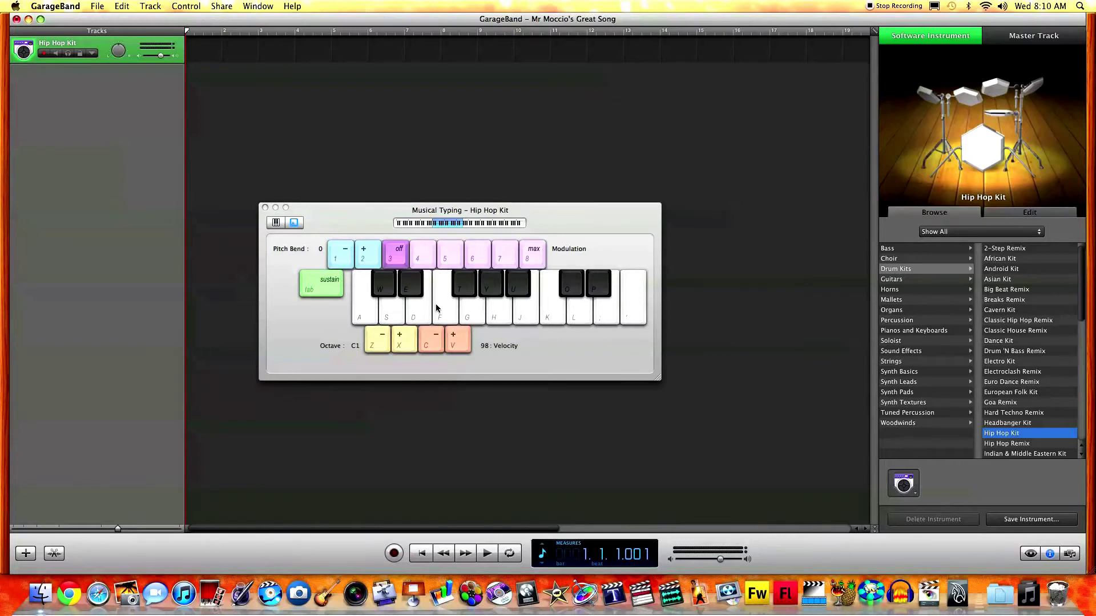
key(a)
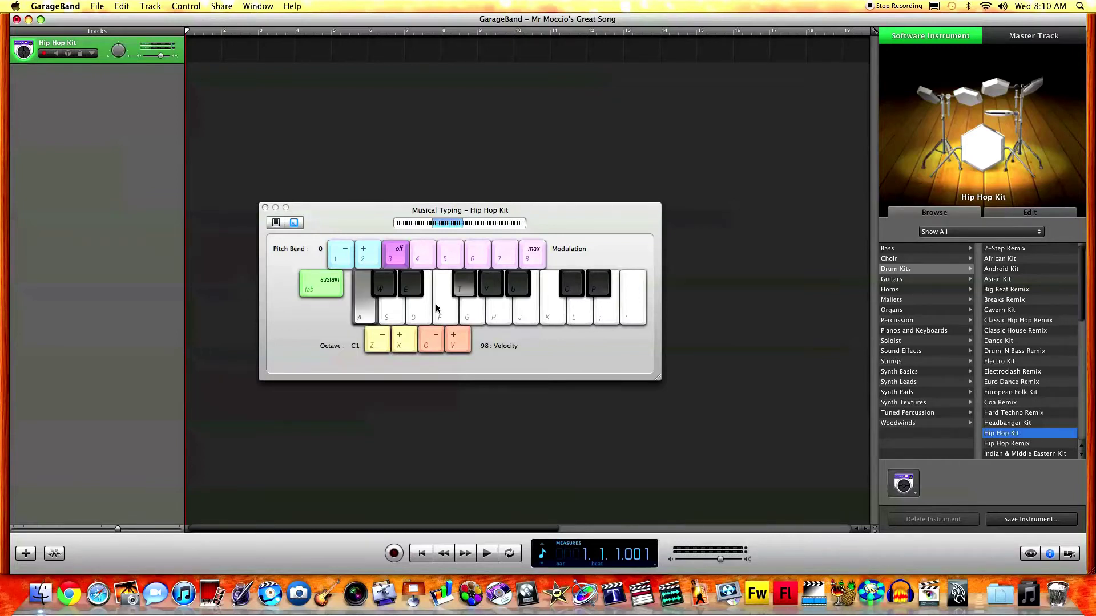
key(t)
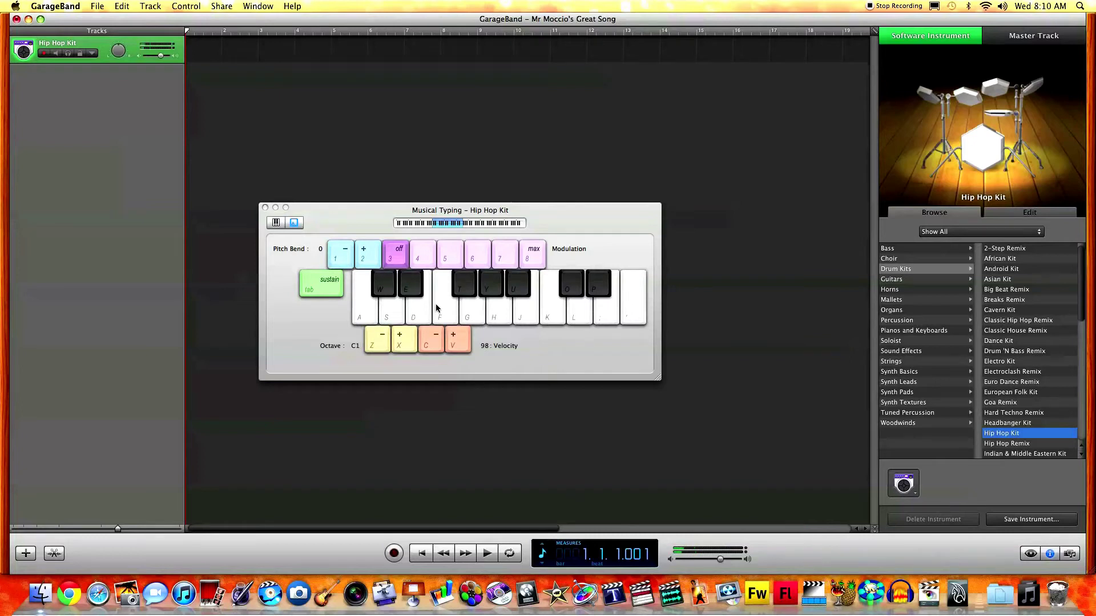
key(a)
key(t)
key(t)
key(t)
key(s)
key(a)
key(a)
key(a)
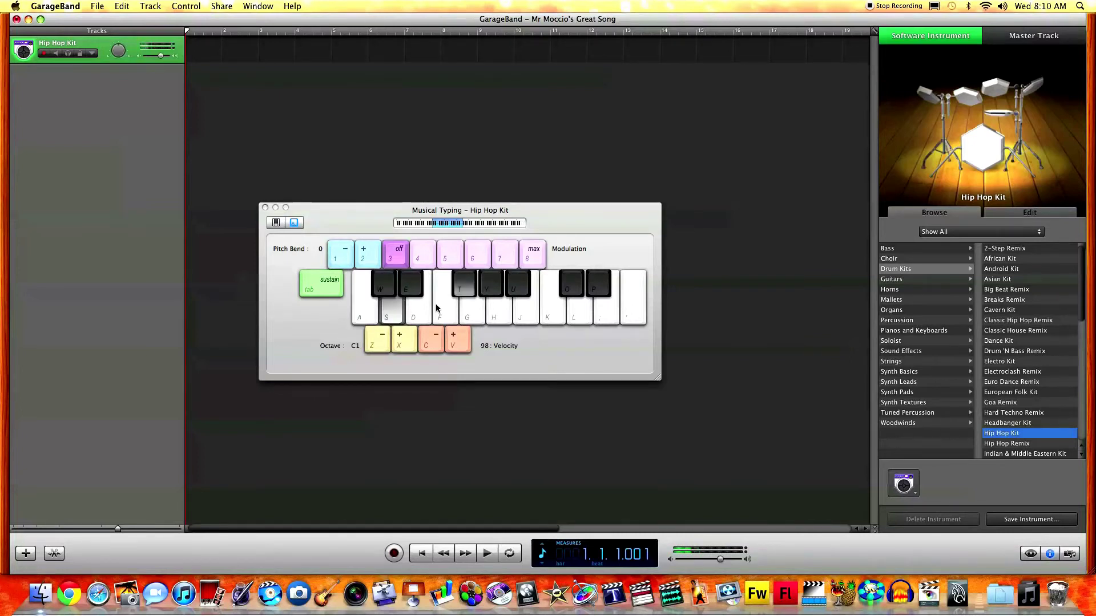
key(s)
key(a)
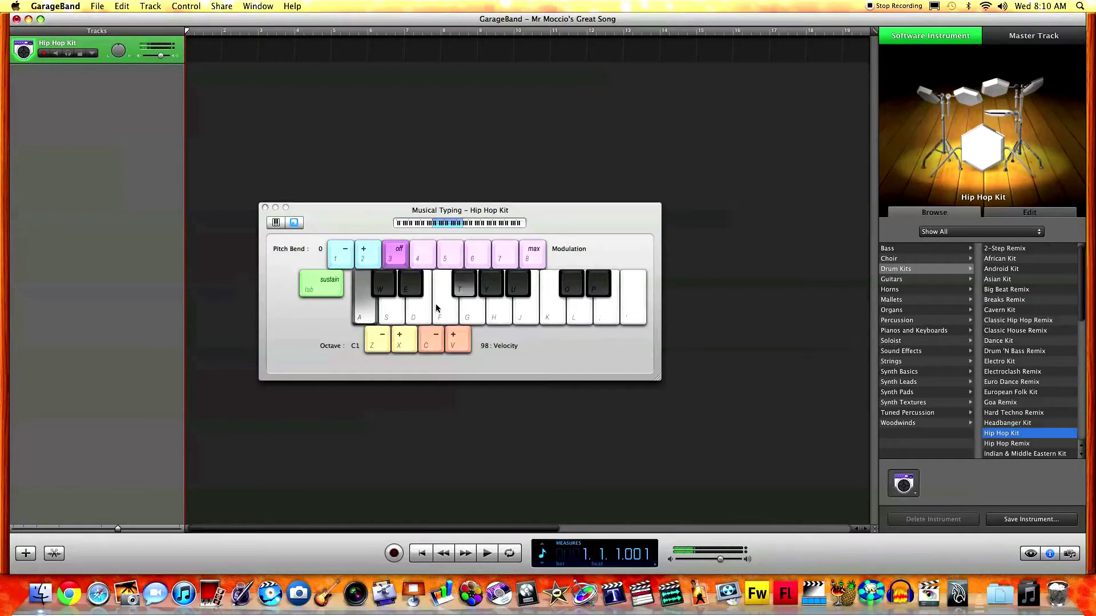
key(s)
key(a)
key(s)
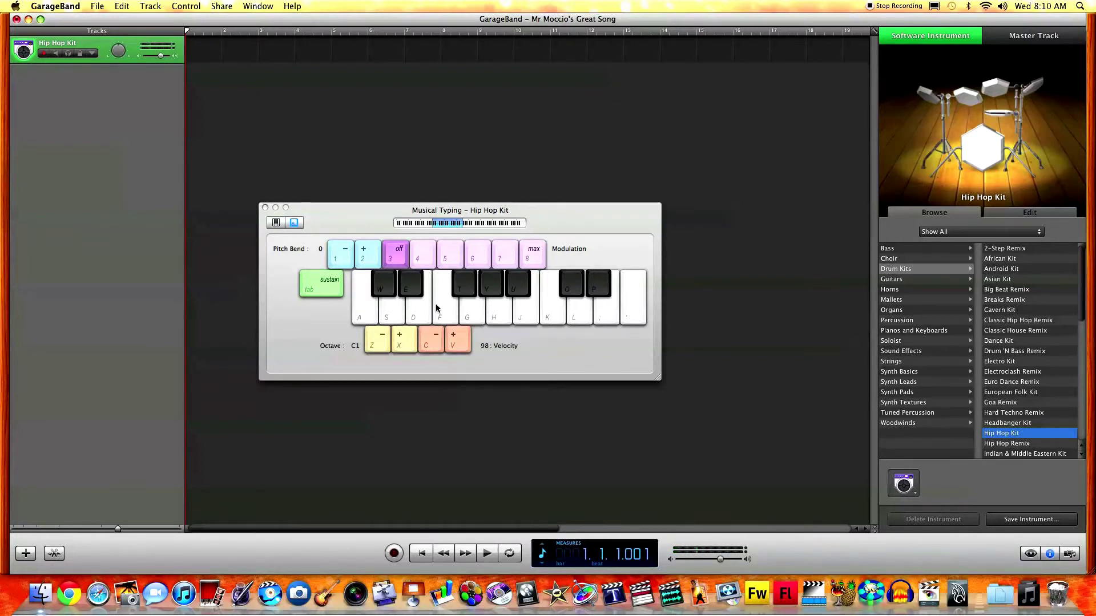
Step: Record a few Hip Hop Kit notes with Musical Typing, and stop both the recording and playback
key(super+shift+k)
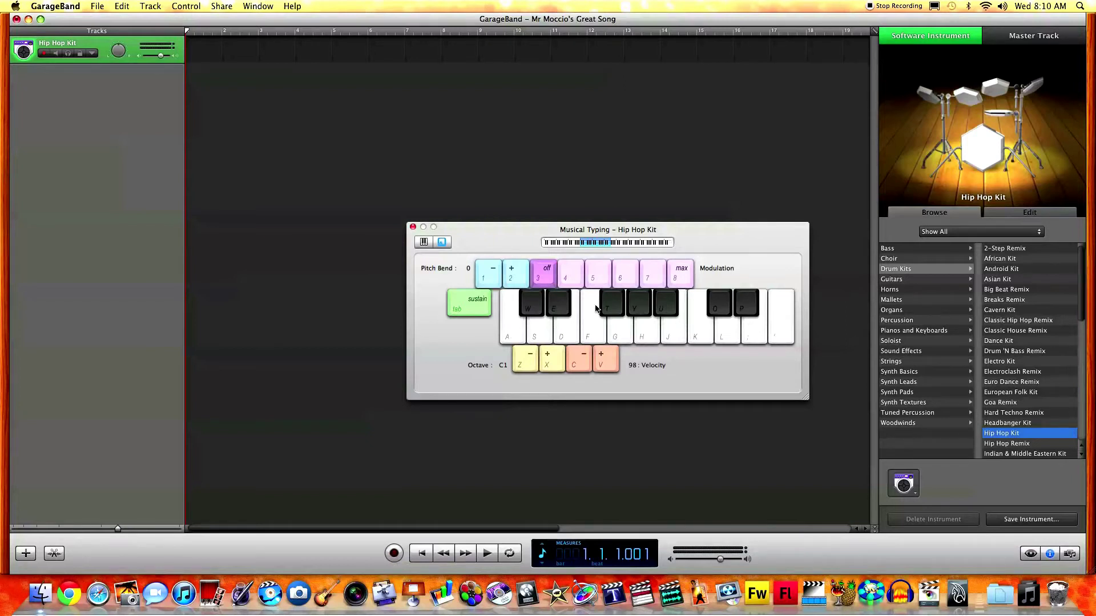
click(393, 554)
key(w)
key(t)
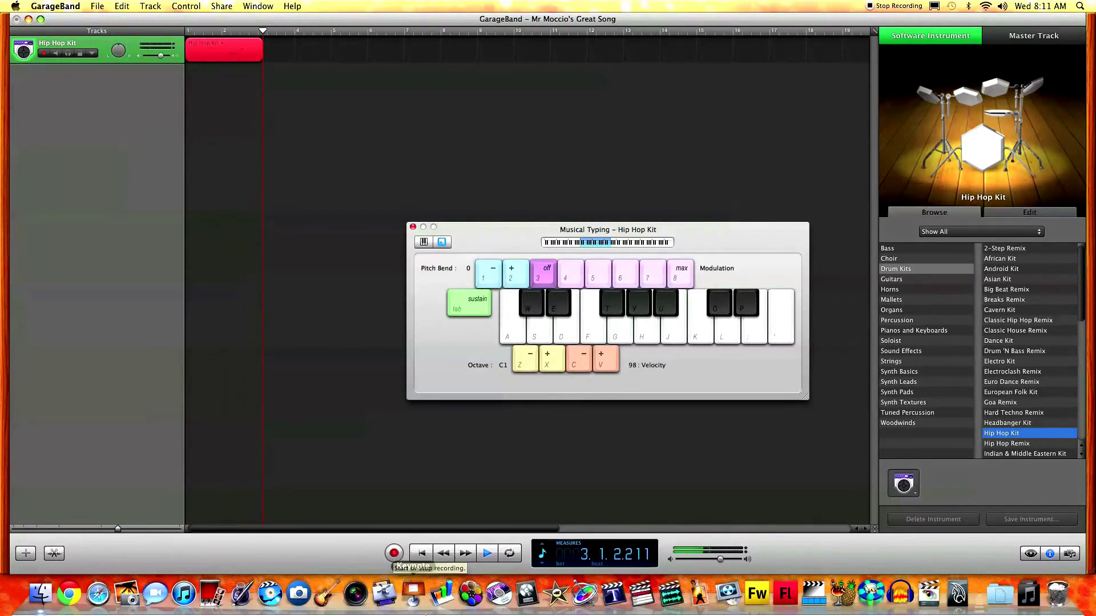
click(394, 554)
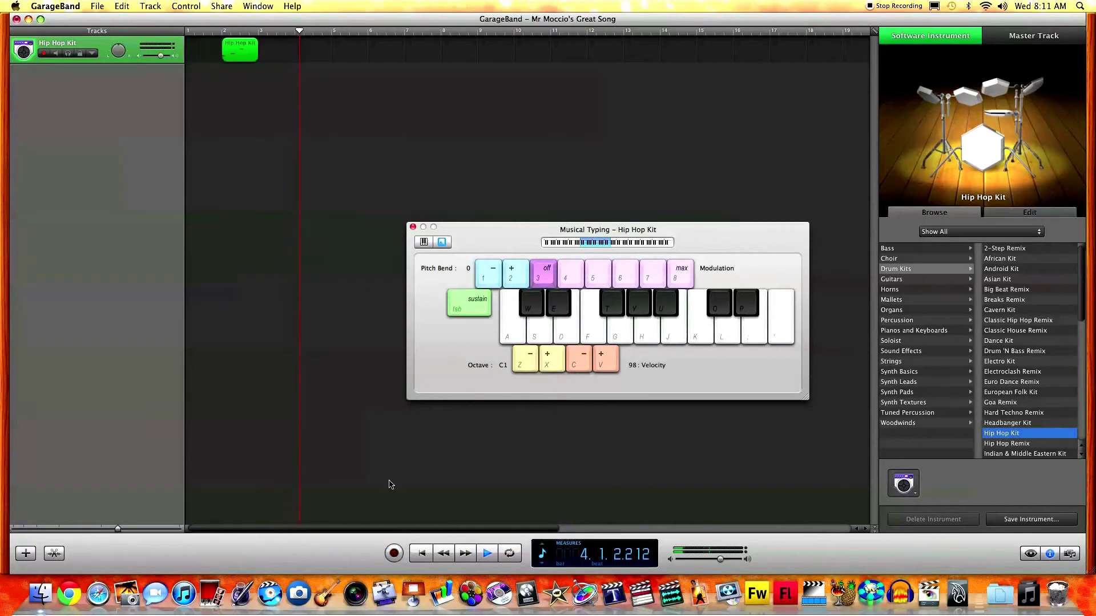
click(487, 554)
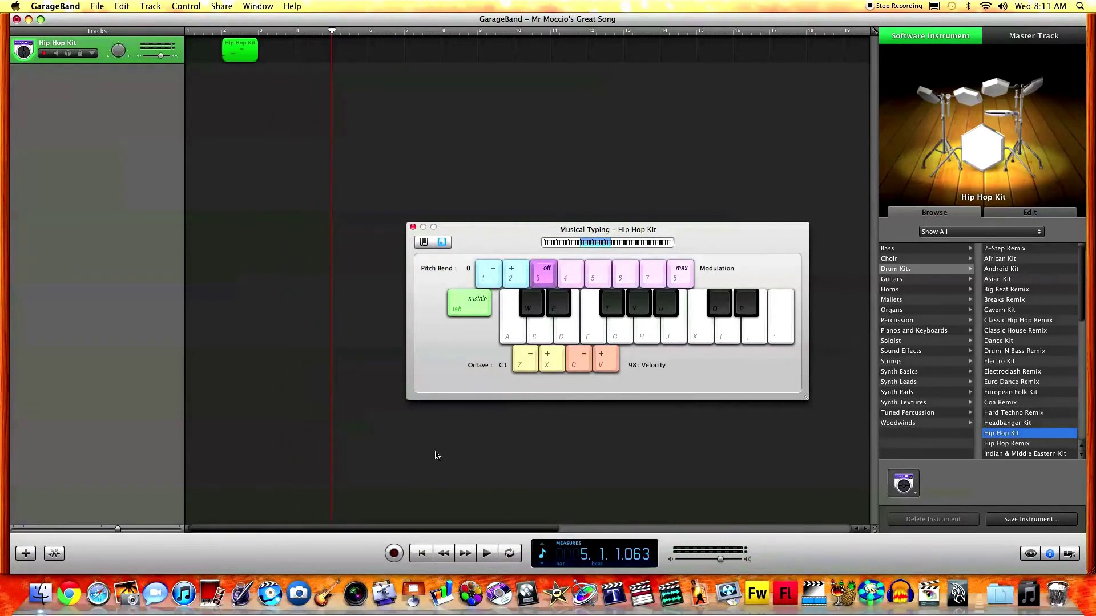
Step: Move the recorded Hip Hop Kit region to the start of measure 1 and play it back from the beginning
drag(230, 47, 192, 45)
key(Return)
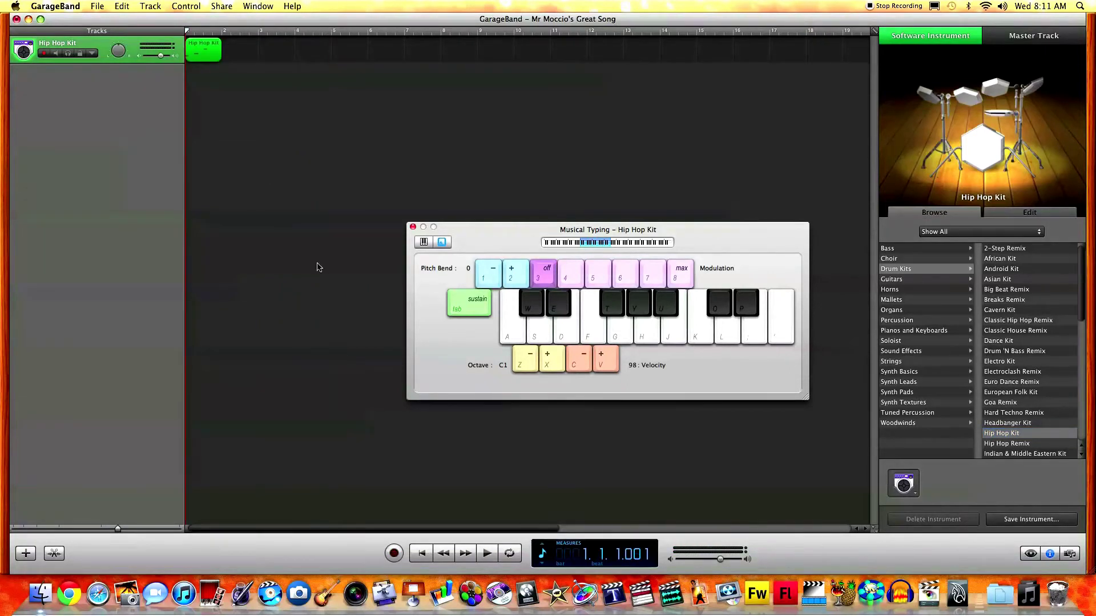
click(489, 554)
click(489, 554)
drag(227, 33, 146, 33)
Step: Close Musical Typing and open the Hip Hop Kit region in an enlarged piano roll editor showing its notes
click(413, 227)
double_click(210, 53)
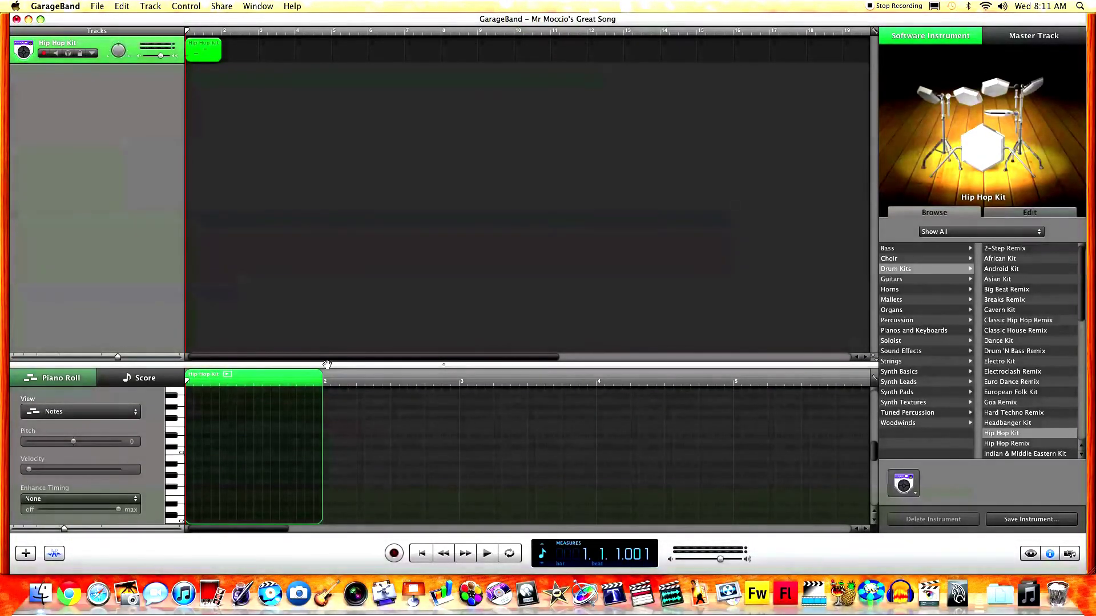
drag(335, 364, 334, 279)
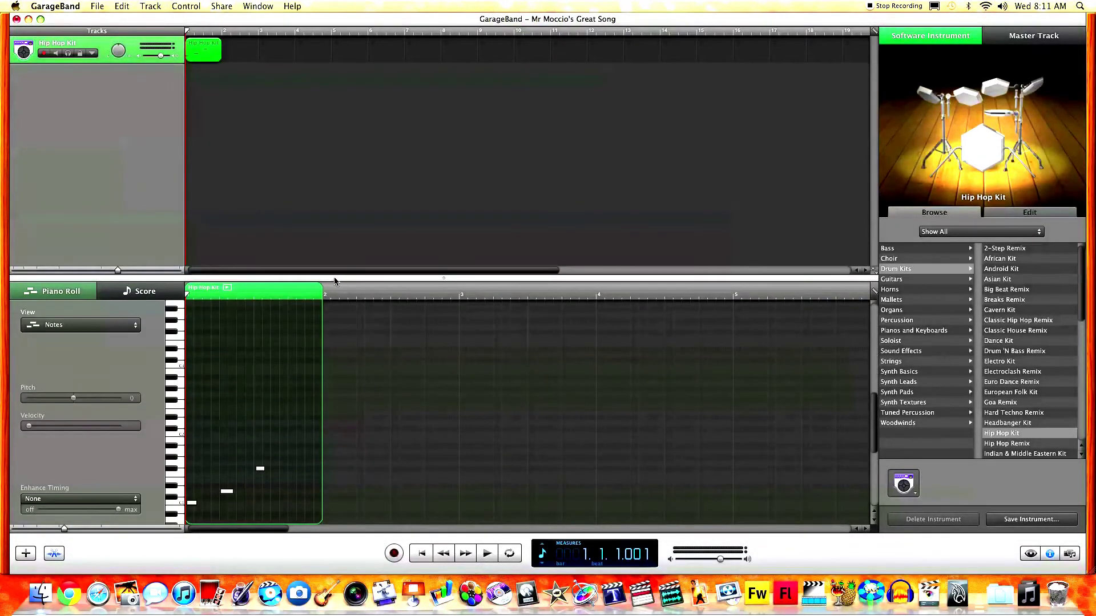
scroll(274, 366, up, 3)
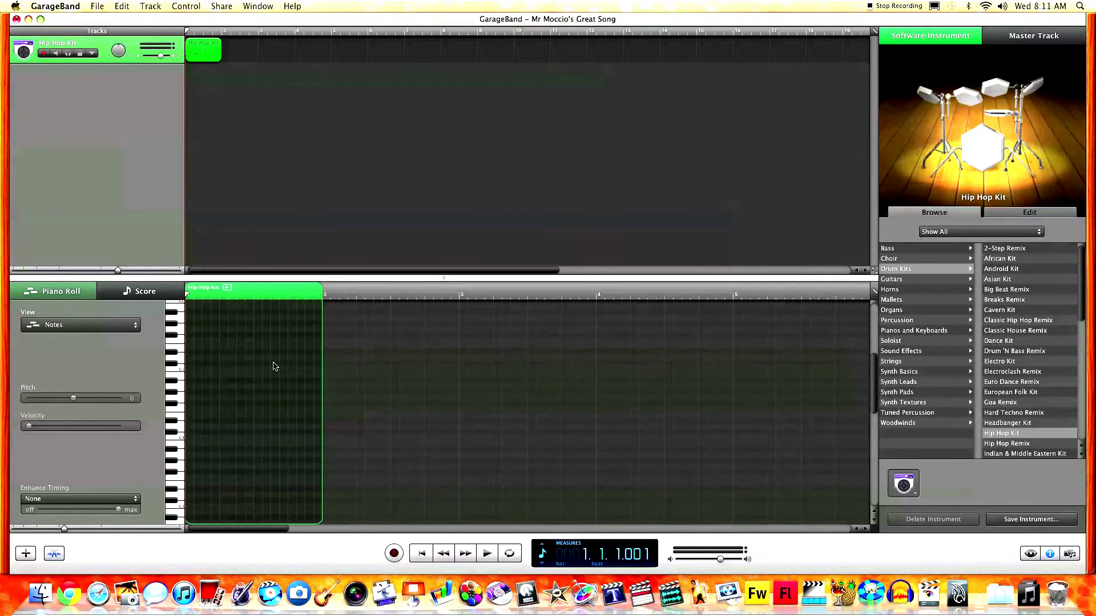
scroll(877, 401, down, 5)
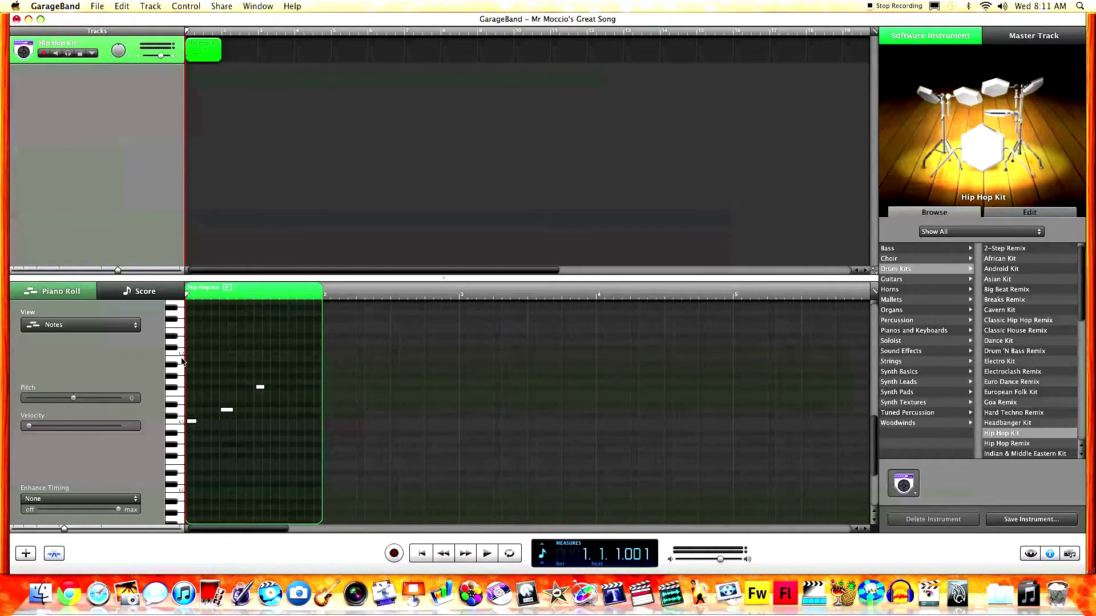
Step: Shift the first drum note to the start of measure 1 in the piano roll and check the other two notes
click(194, 422)
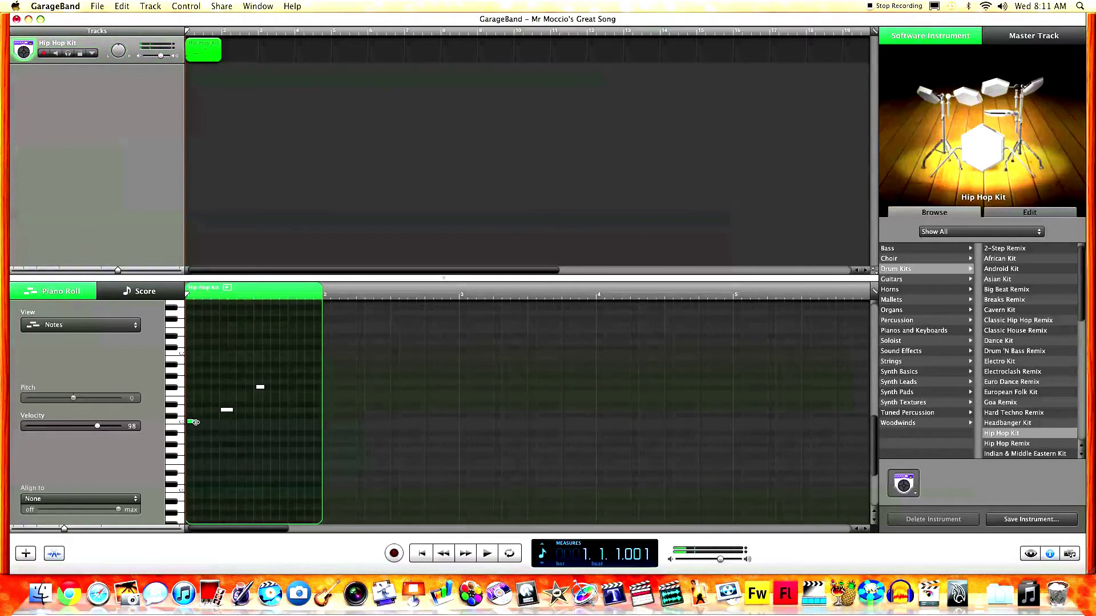
drag(195, 420, 190, 421)
click(226, 410)
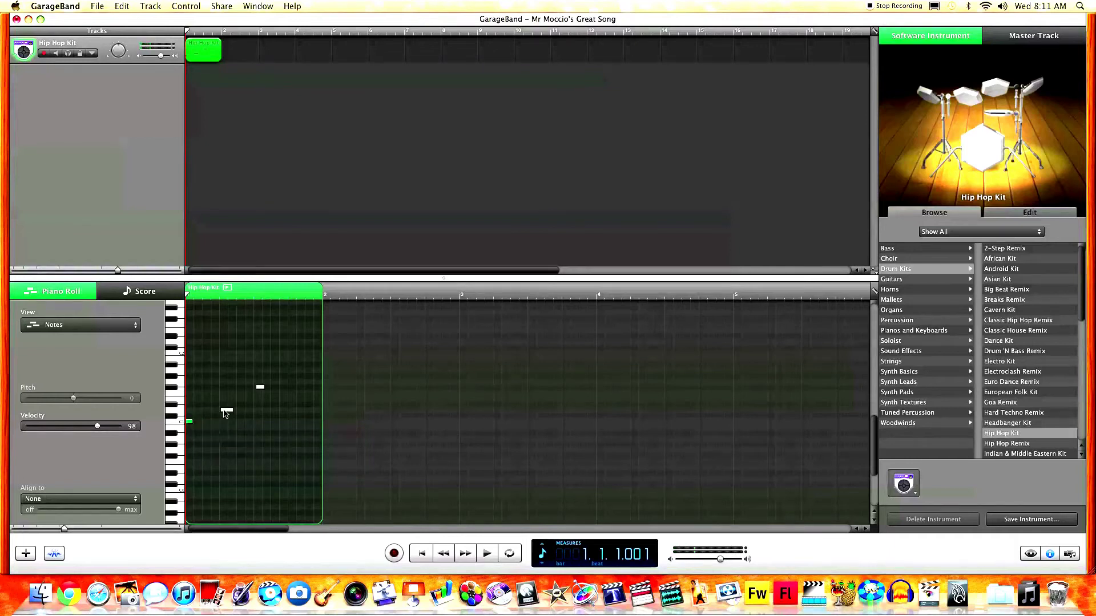
click(260, 388)
Step: Lengthen the first and third drum notes and shorten the second so all three have roughly equal lengths
drag(64, 531, 99, 529)
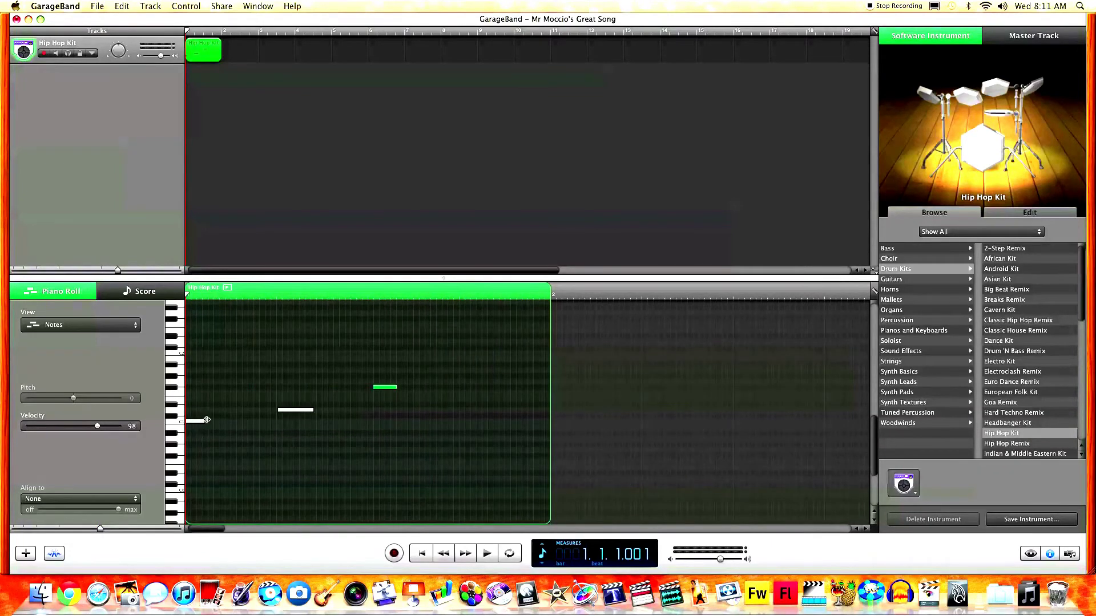
drag(100, 530, 118, 529)
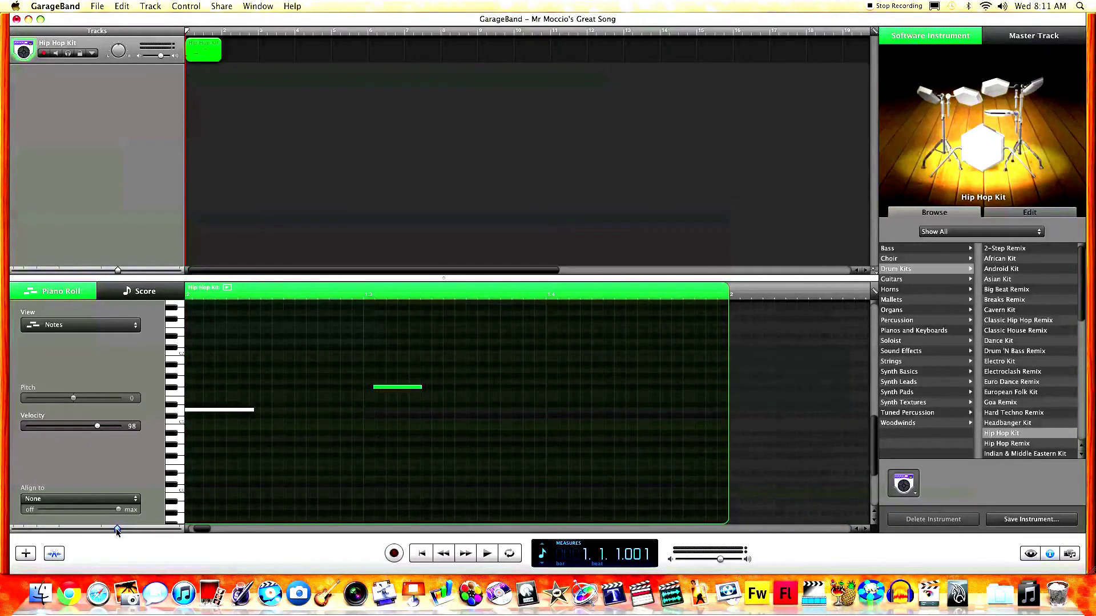
drag(202, 530, 193, 531)
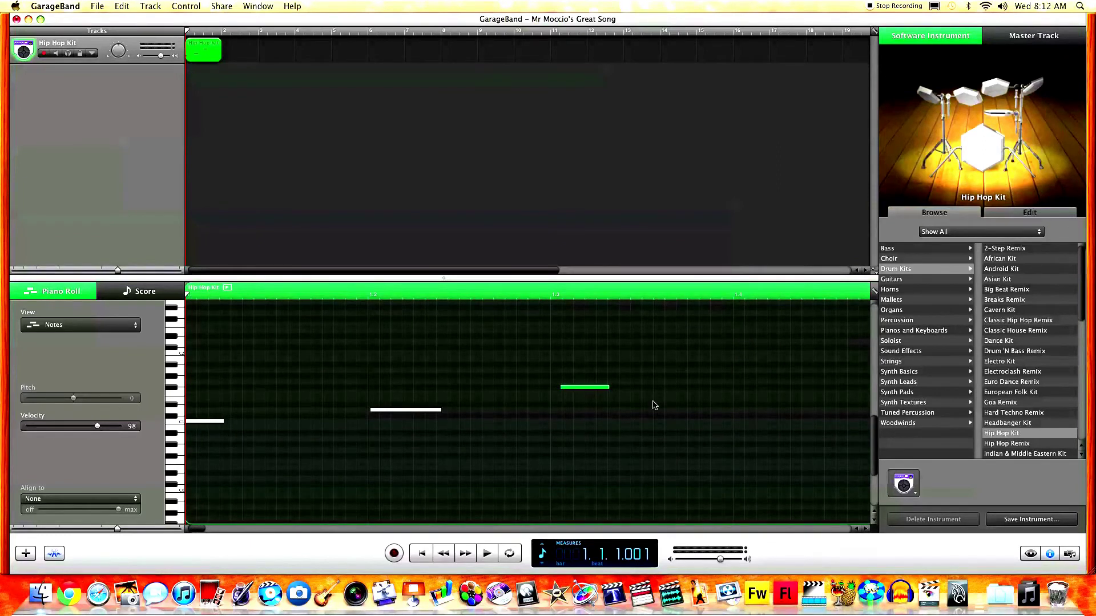
drag(224, 423, 241, 423)
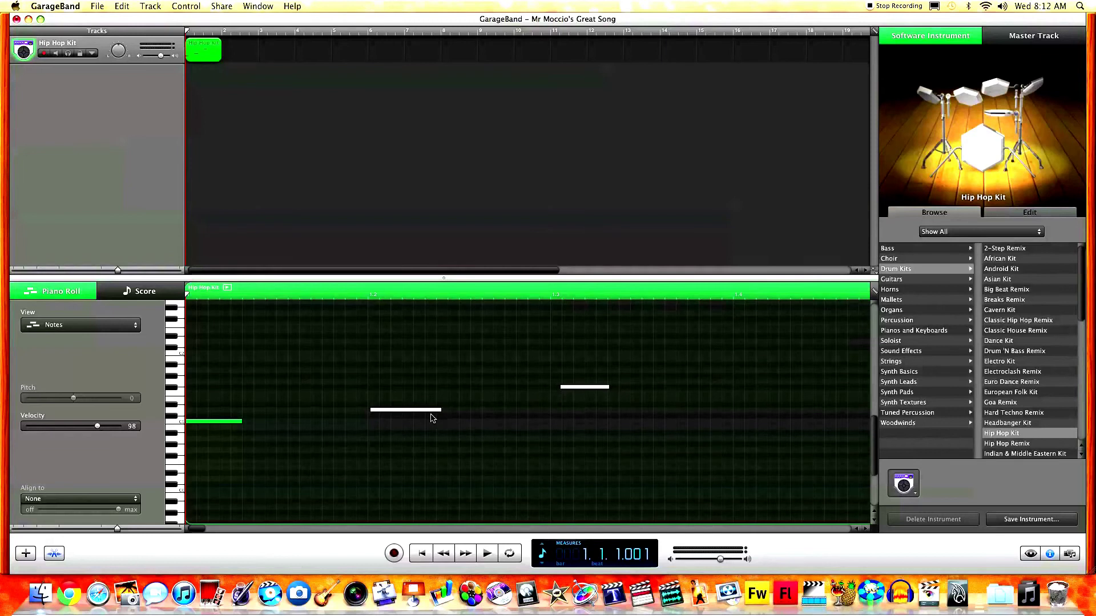
drag(442, 408, 425, 409)
drag(612, 387, 618, 387)
Step: Copy the first drum note onto beats 2, 3 and 4 of measure 1 at the same pitch and play the pattern
click(211, 422)
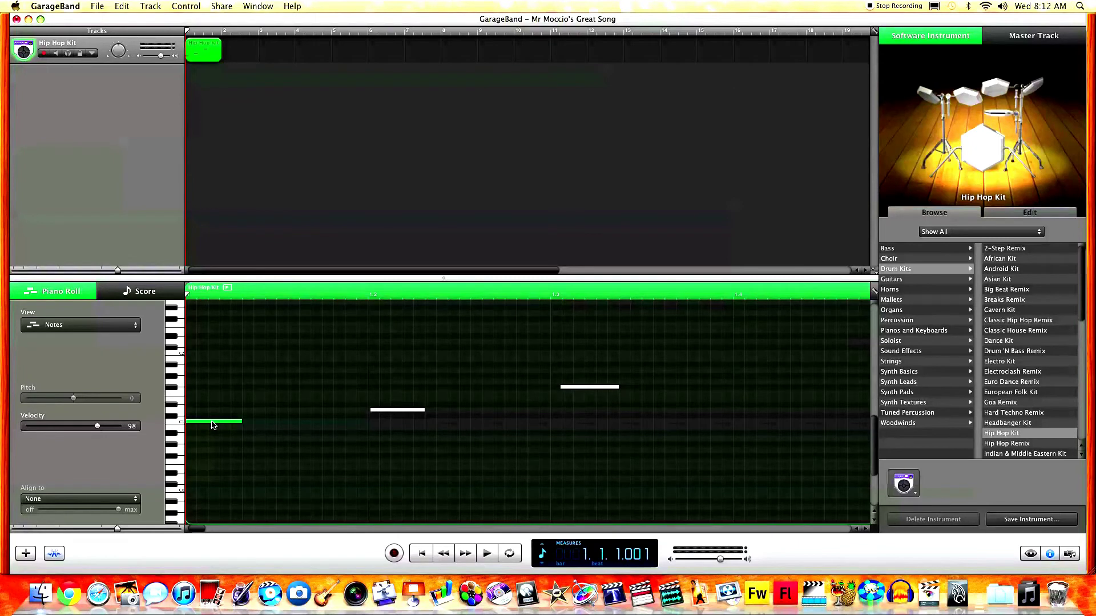
drag(209, 425, 765, 428)
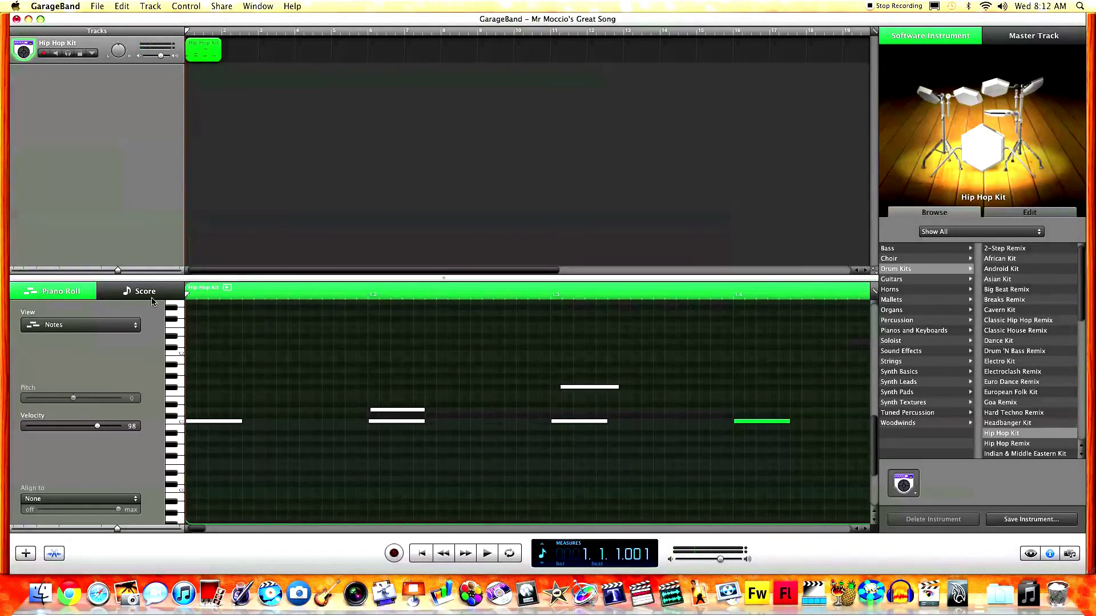
key(space)
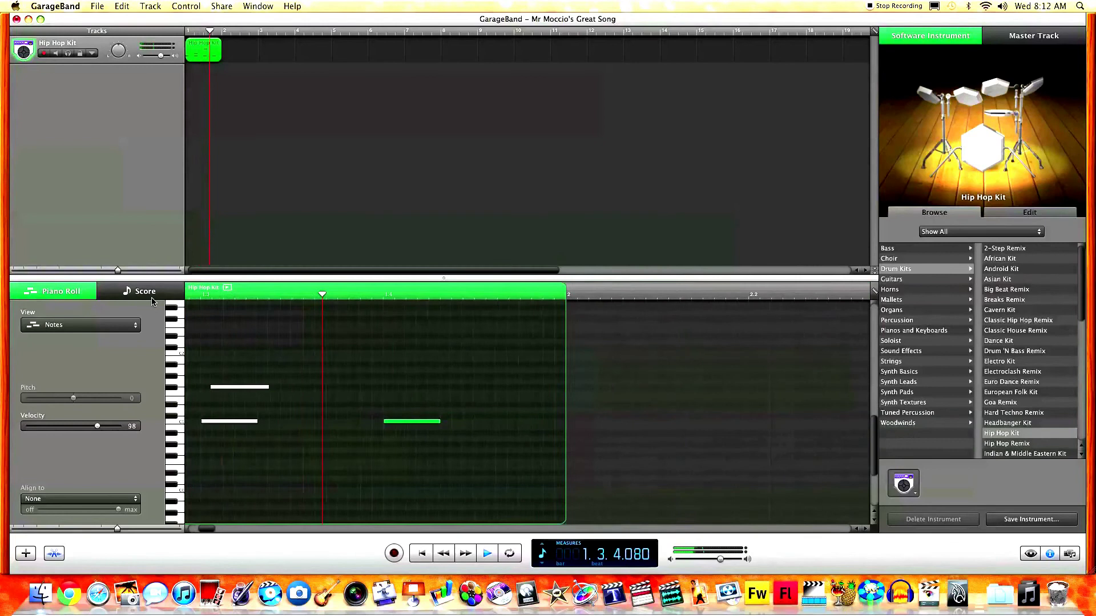
Step: Move the D1 drum note from beat 2 to halfway between beats 1 and 2, and play the pattern from the start
key(space)
click(427, 561)
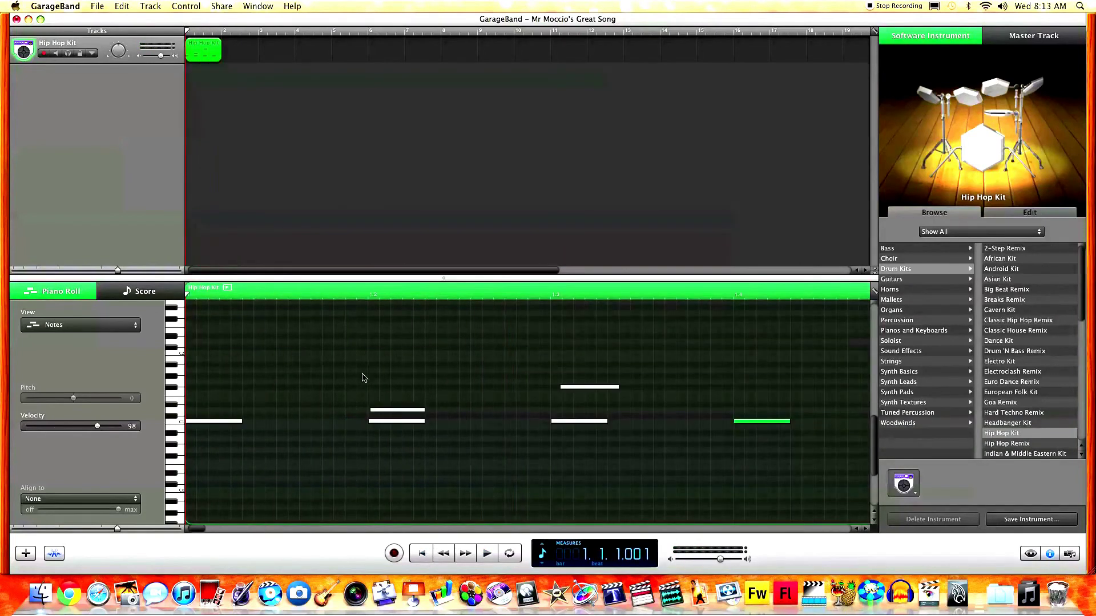
drag(381, 412, 308, 415)
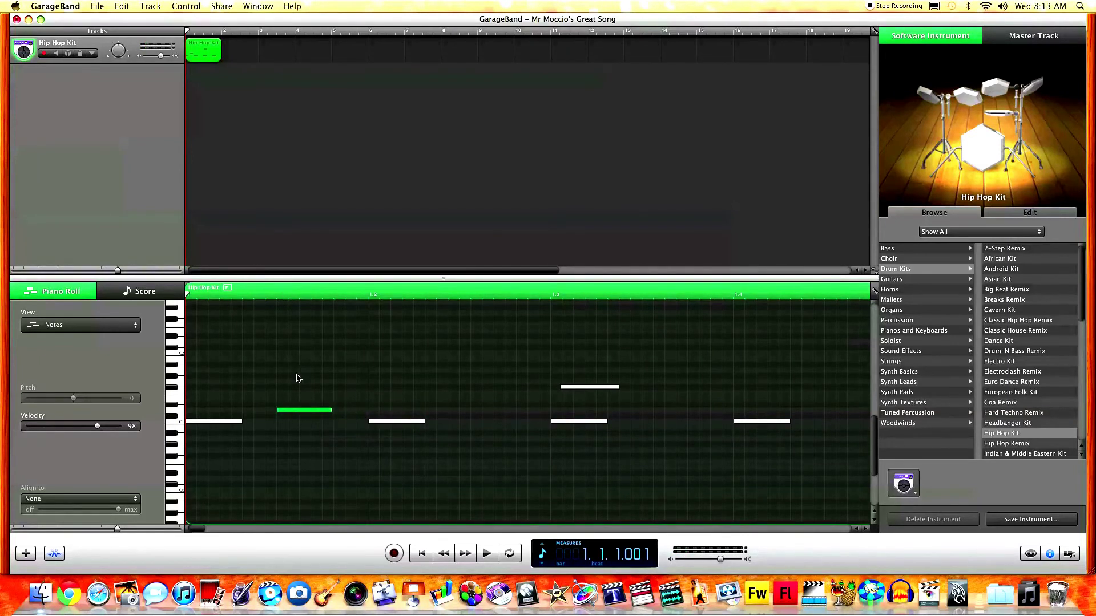
click(301, 415)
key(space)
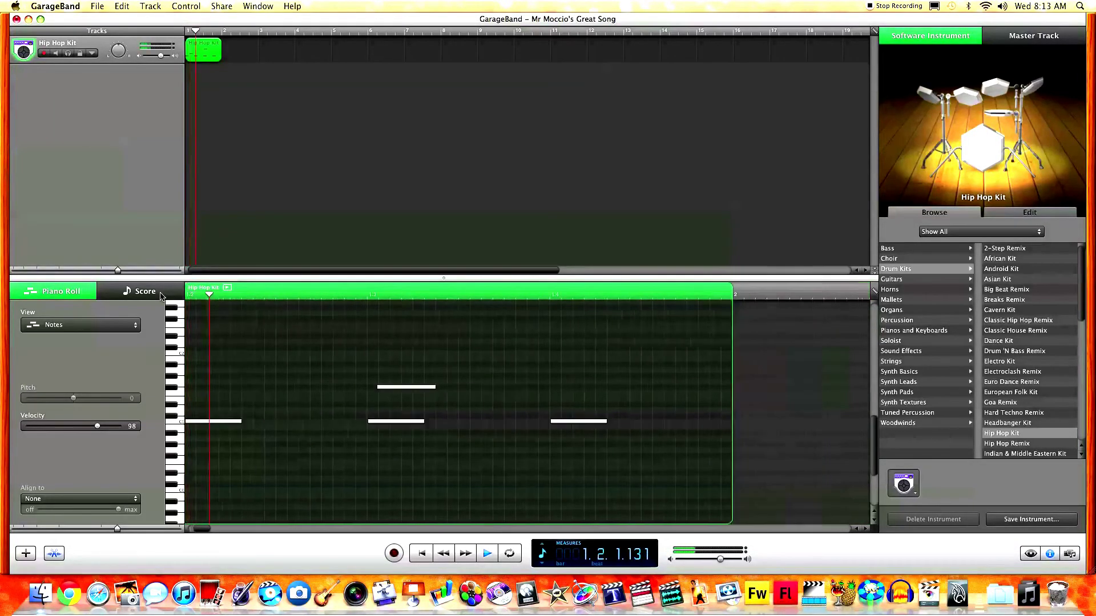
key(space)
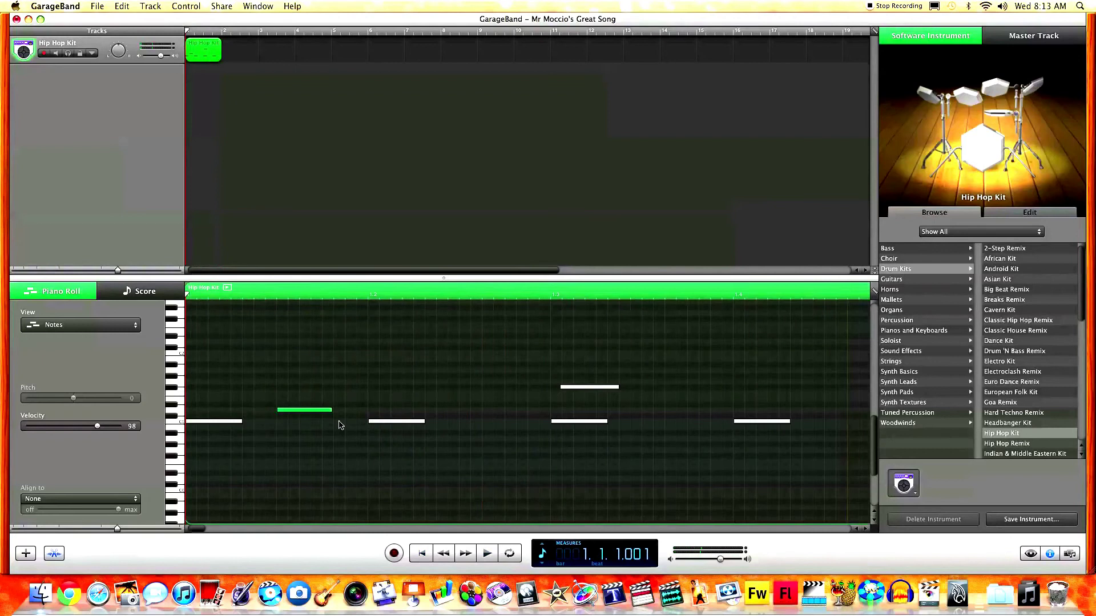
Step: Copy the D1 drum note to halfway between beats 3 and 4 at the same pitch and play the measure
mouse_move(296, 413)
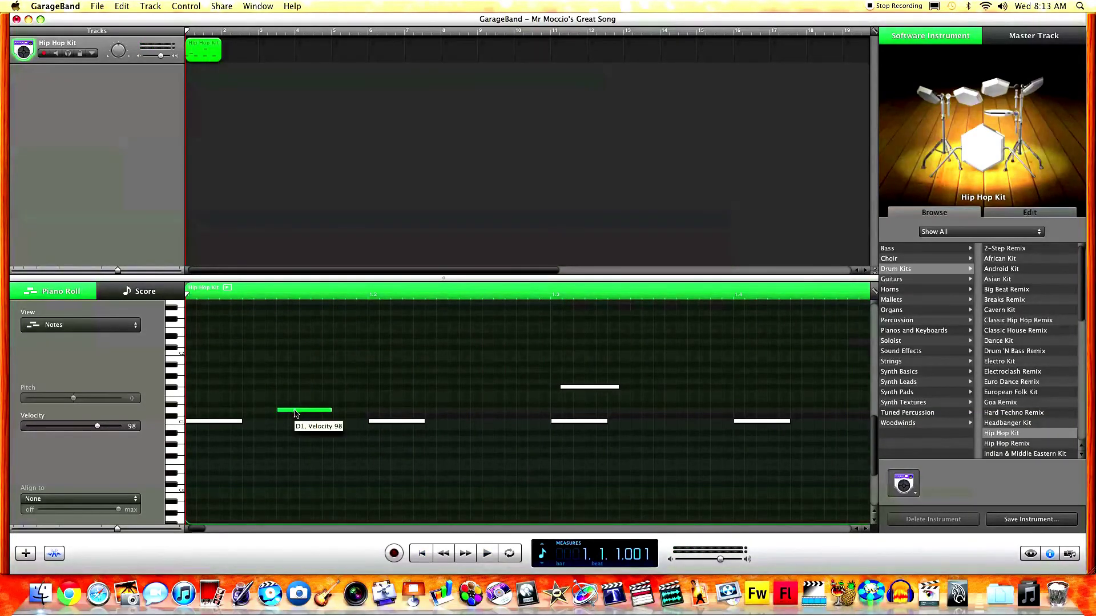
drag(295, 414, 663, 416)
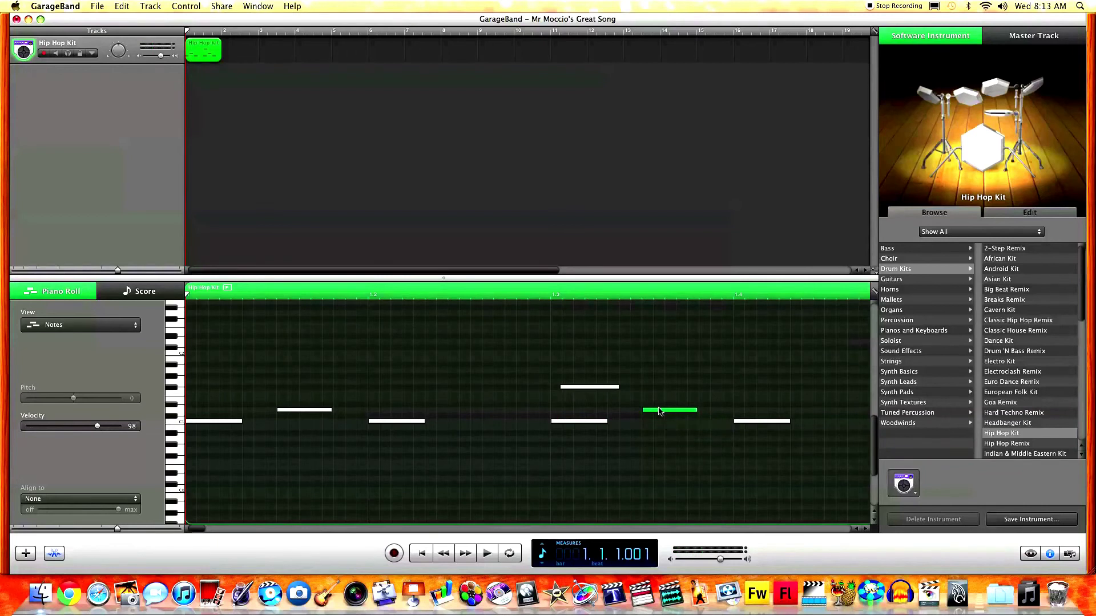
key(space)
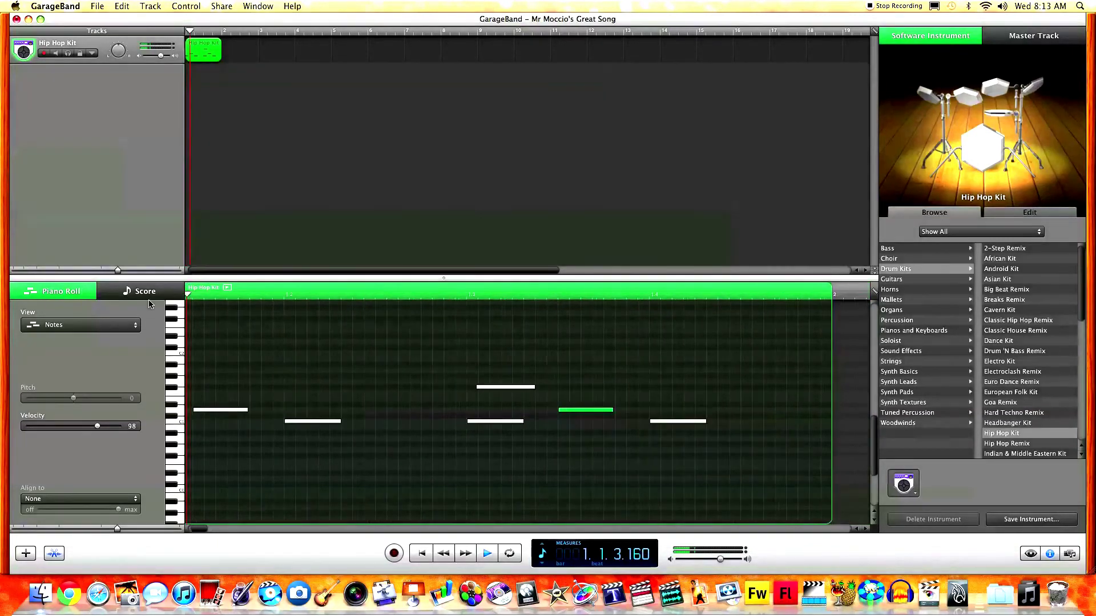
key(space)
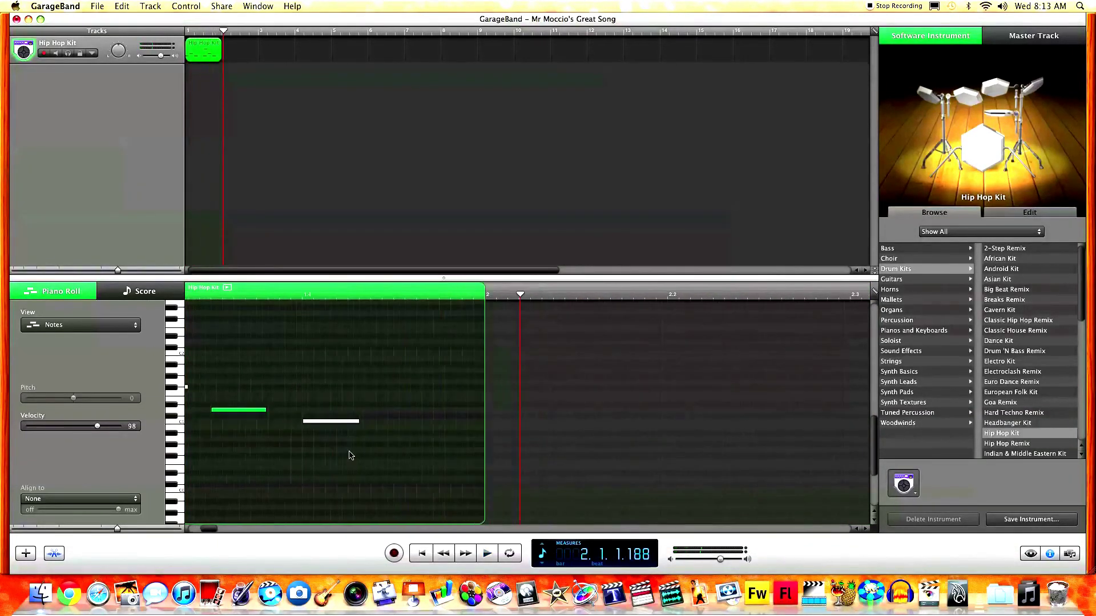
click(421, 554)
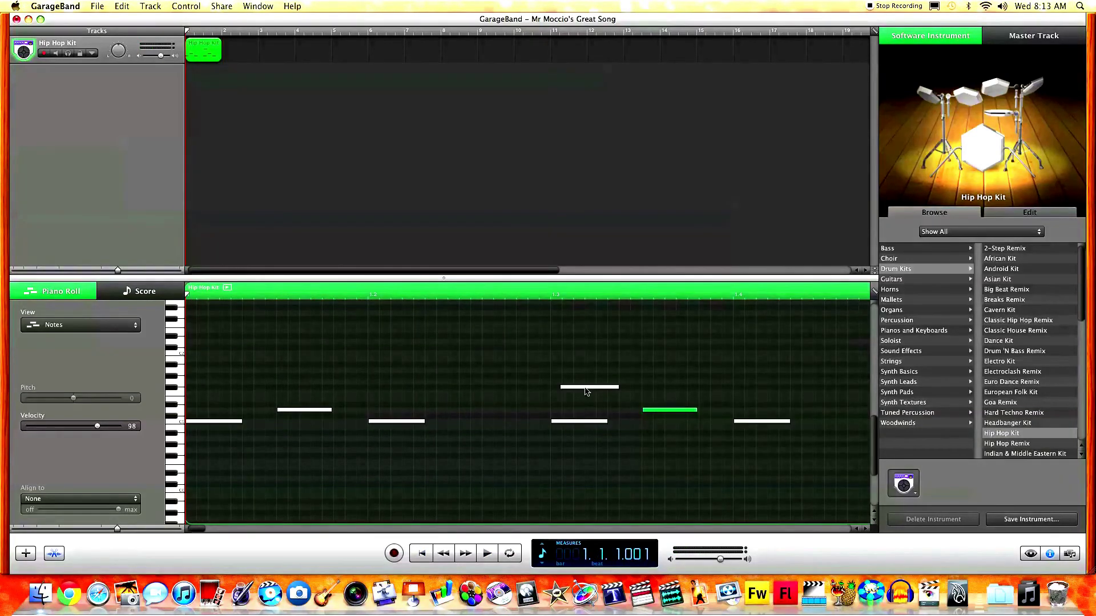
Step: Shorten the highest drum note, move it to the start of measure 1, repeat it as eight evenly spaced notes across beat 1, and play them
drag(619, 387, 218, 391)
drag(220, 392, 242, 392)
drag(243, 392, 354, 390)
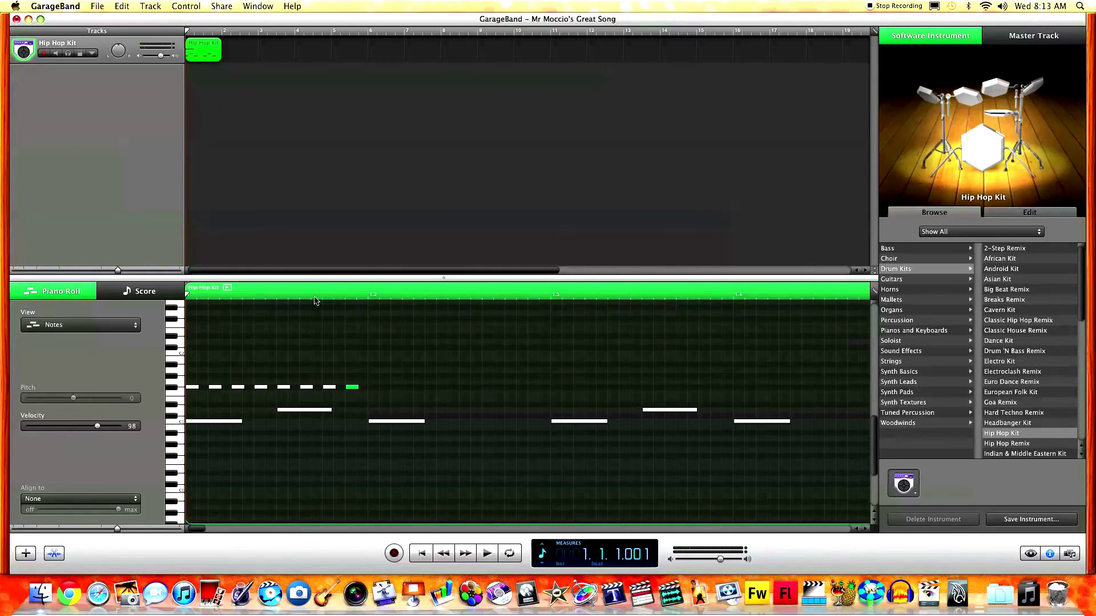
key(space)
key(space)
Step: Delete every second short note in beat 1, leaving four evenly spaced, and play the thinned pattern
click(217, 387)
key(Delete)
click(261, 387)
key(Delete)
click(306, 387)
key(Delete)
click(352, 387)
key(Delete)
key(space)
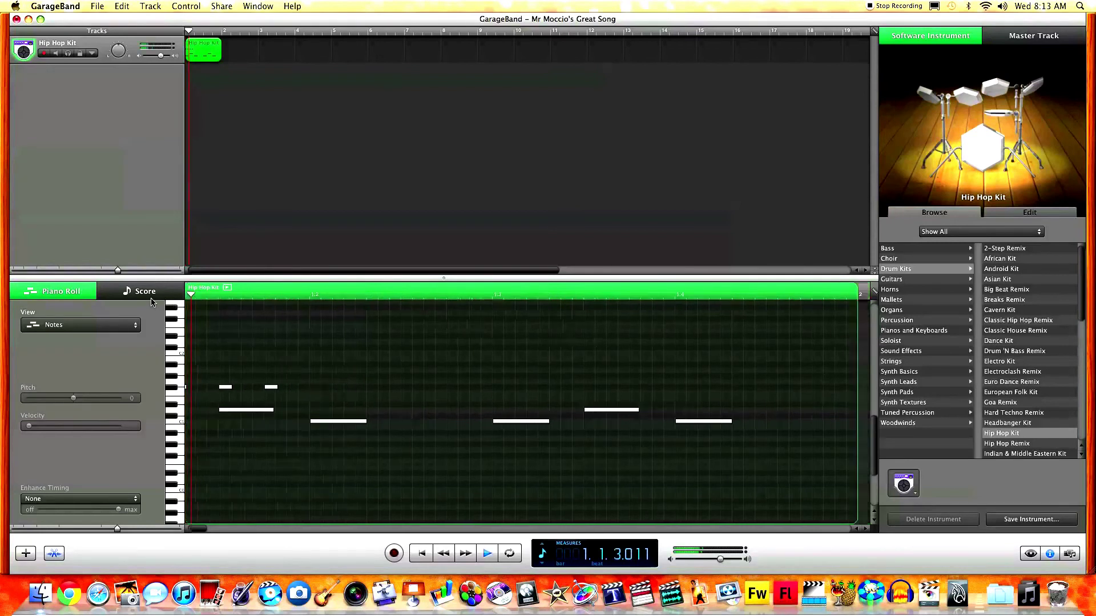
key(space)
key(Return)
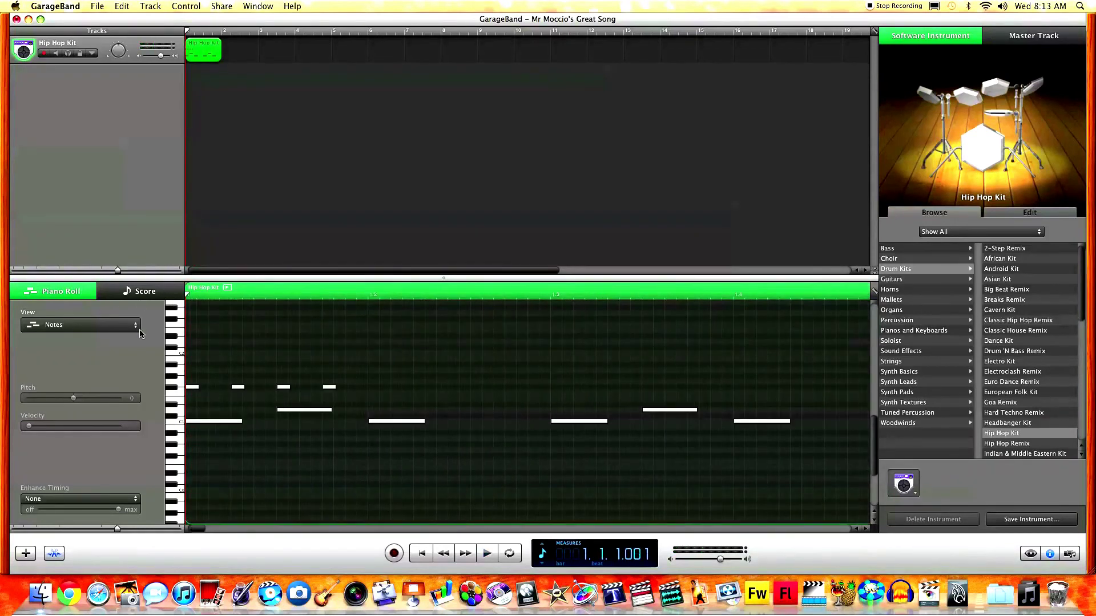
Step: Copy the four short notes of beat 1 and paste them at beats 2, 3 and 4
drag(194, 372, 342, 397)
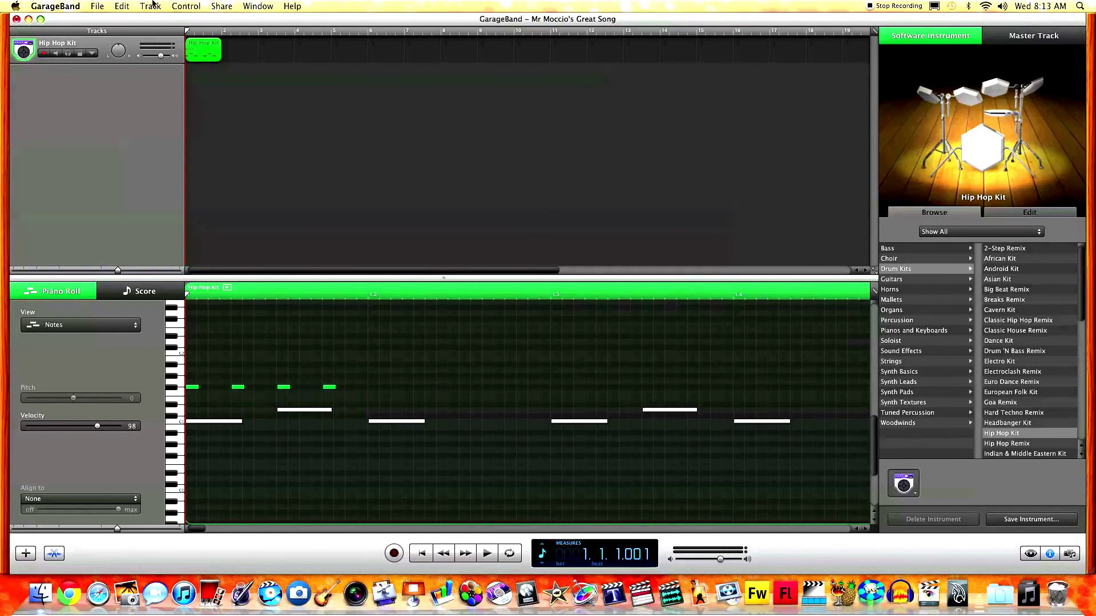
click(122, 5)
click(135, 59)
click(367, 295)
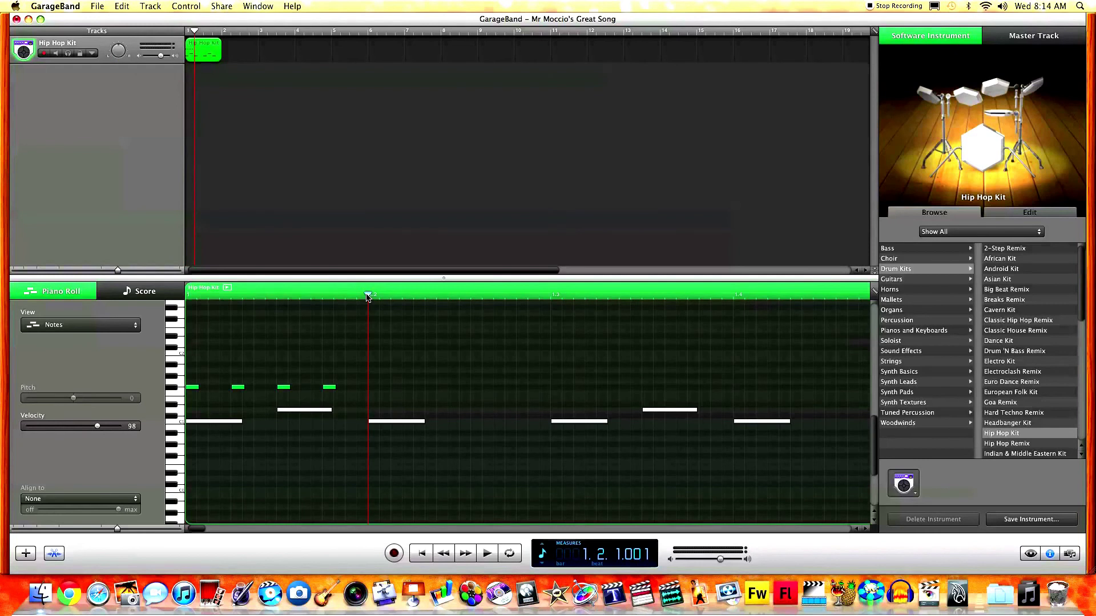
click(121, 6)
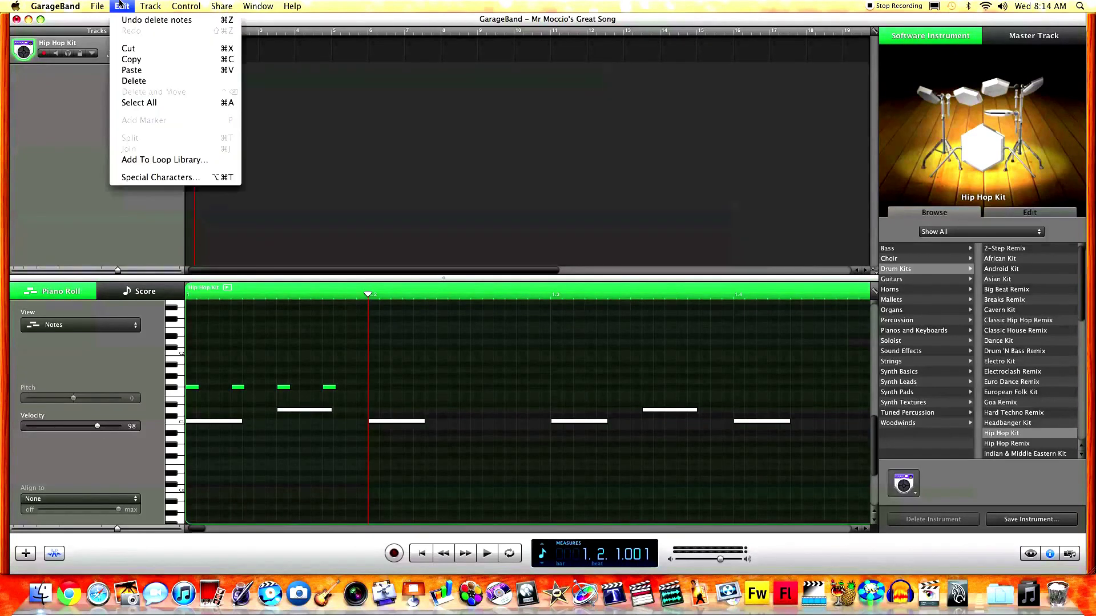
click(142, 72)
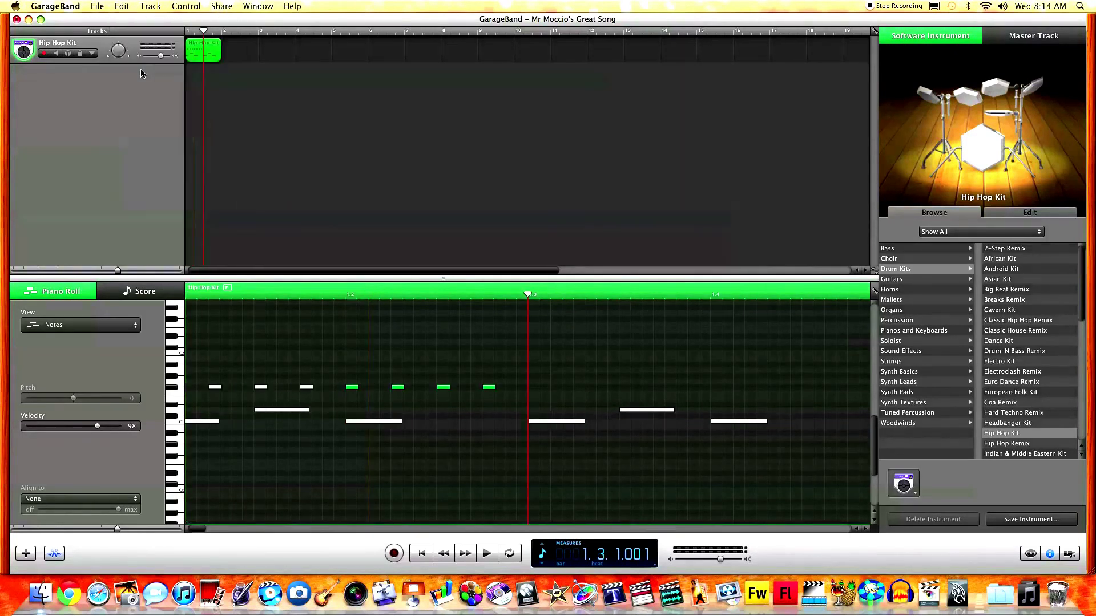
click(122, 6)
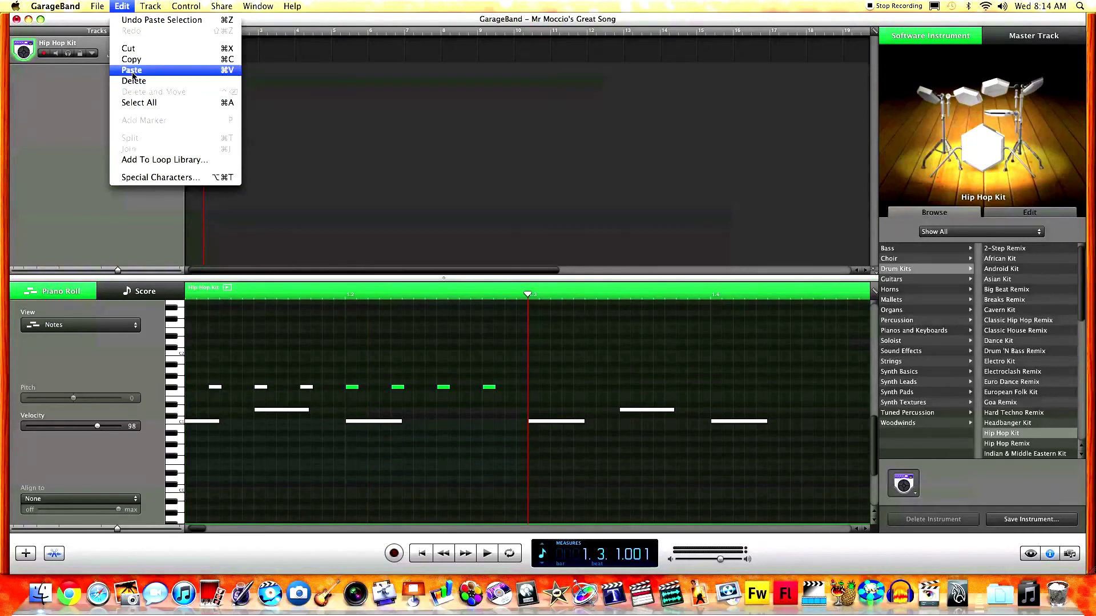
click(137, 70)
click(129, 5)
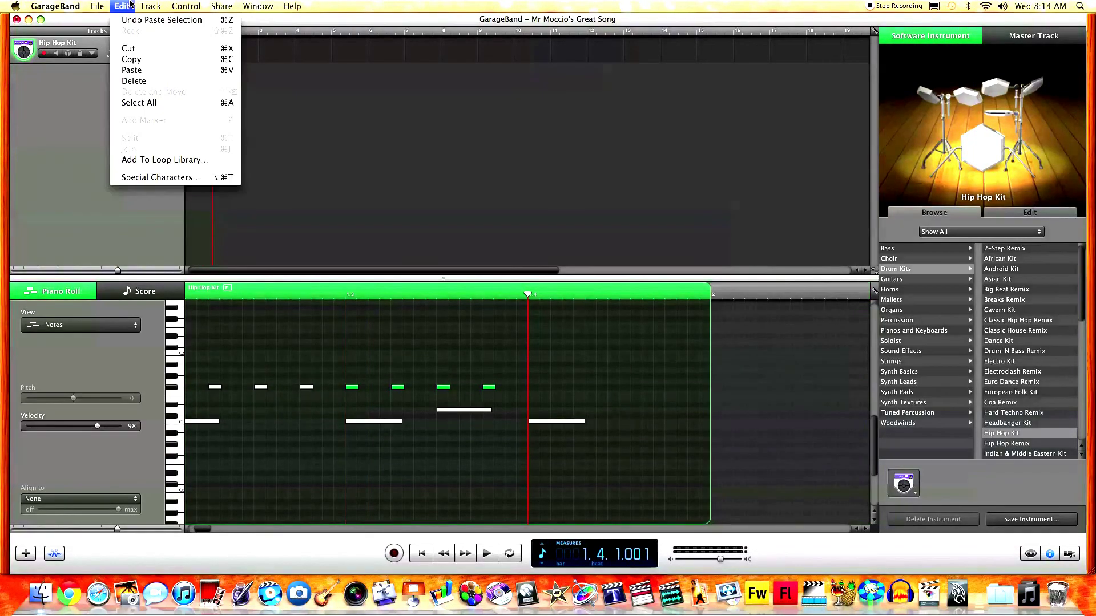
click(136, 73)
Step: Play the full drum measure from the start and reduce the height of the piano roll editor
key(Return)
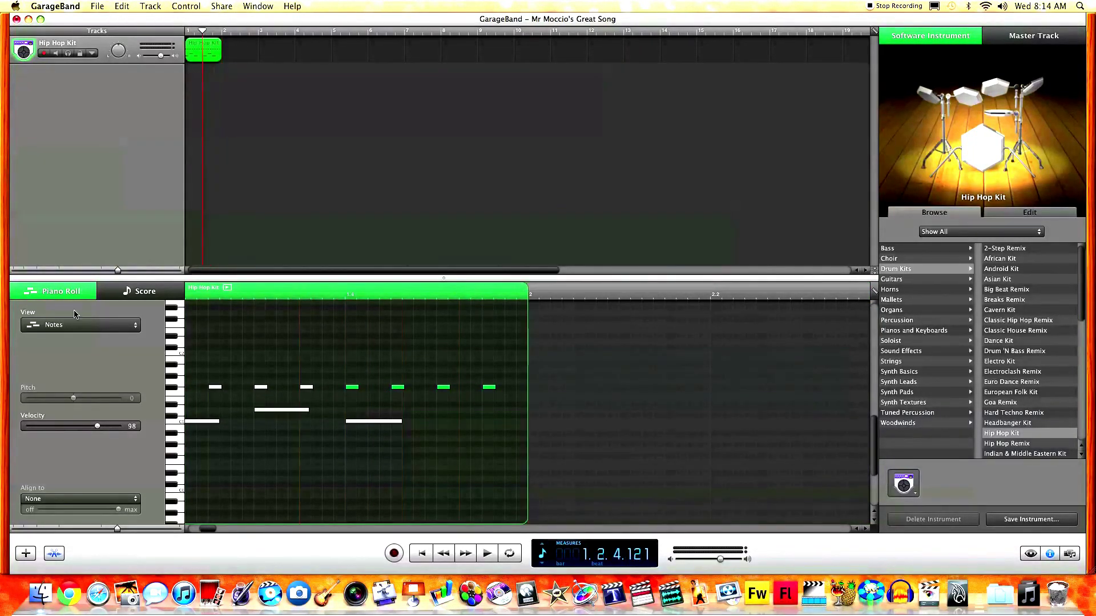
key(space)
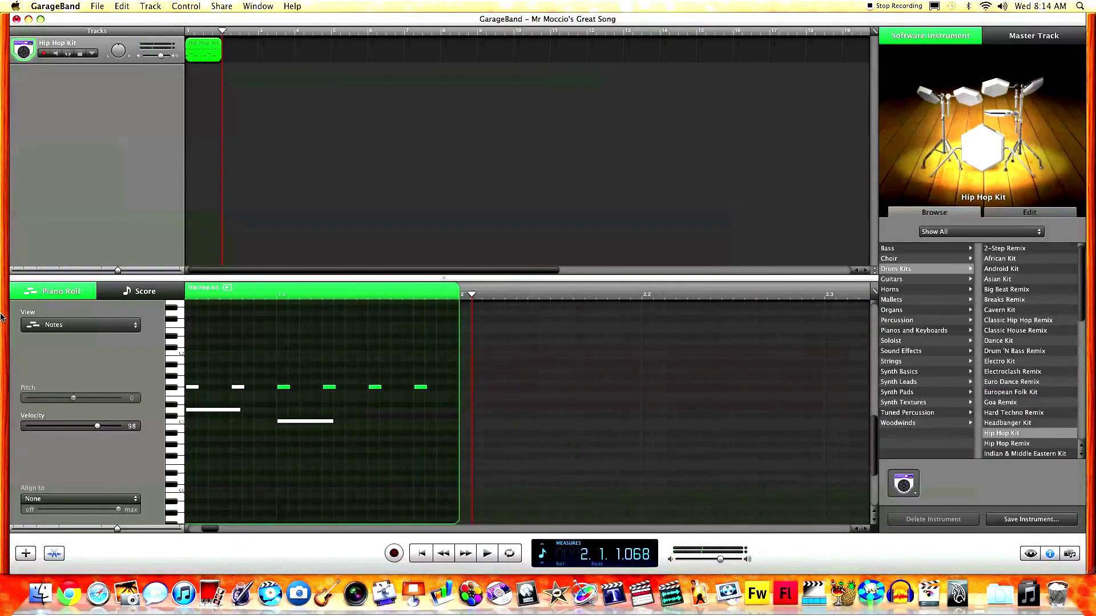
key(Return)
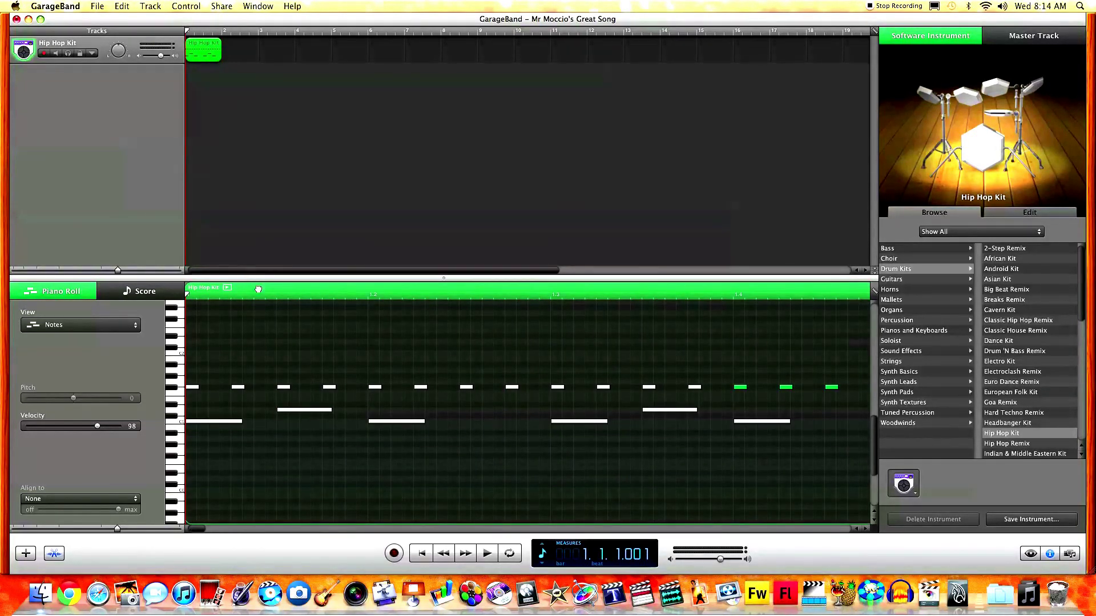
drag(258, 289, 253, 383)
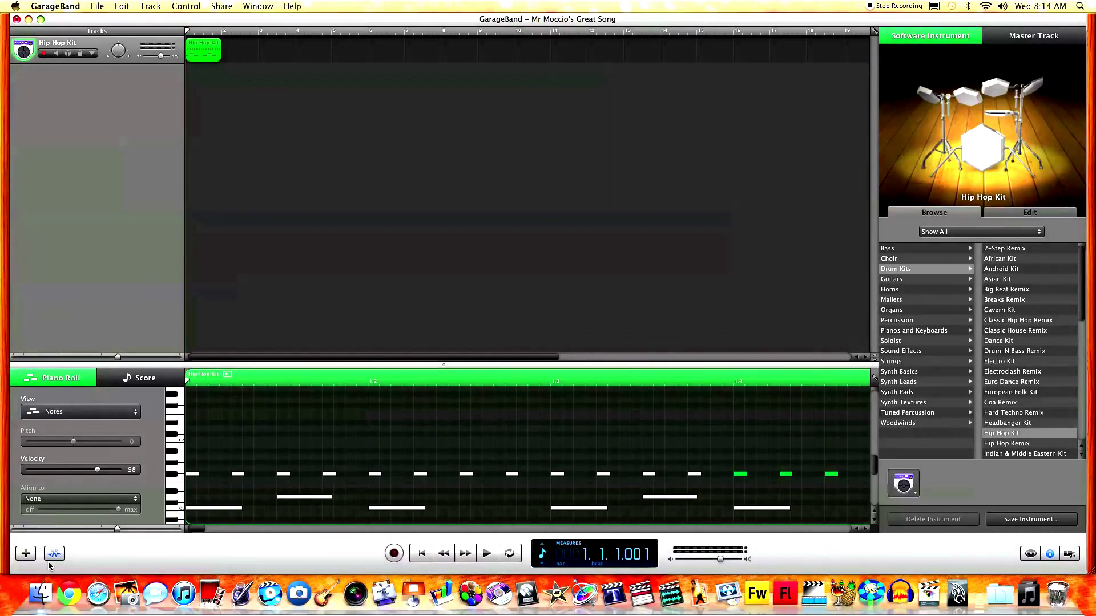